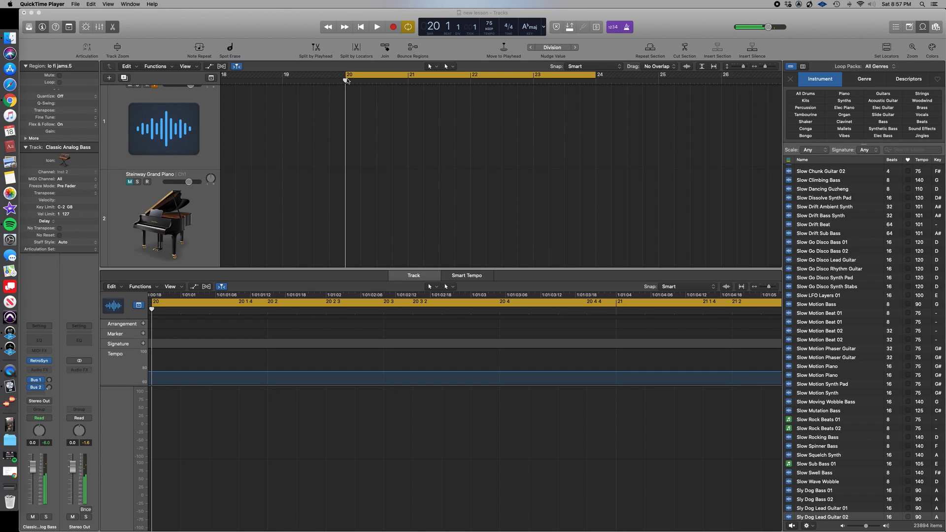
Play the audio region on track 1 from bar 37 for a little over one bar.
scroll(396, 147, right, 10)
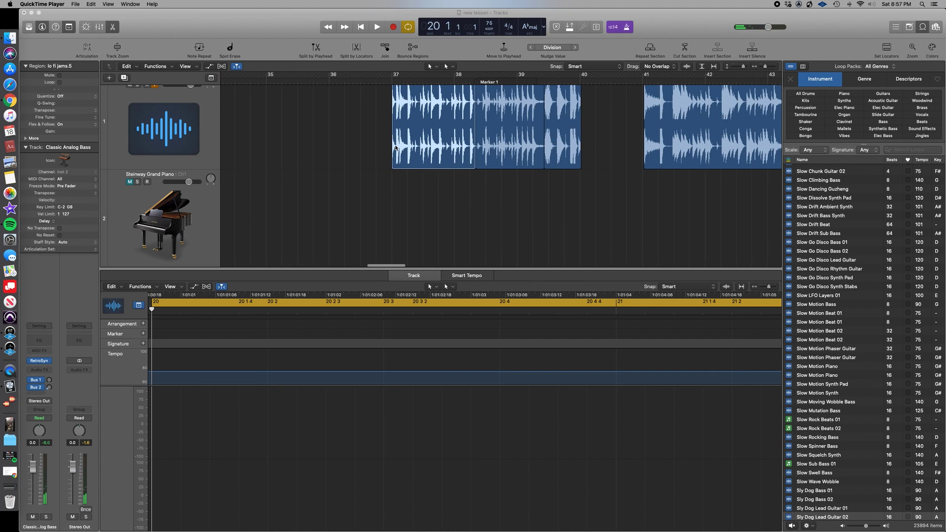
click(394, 80)
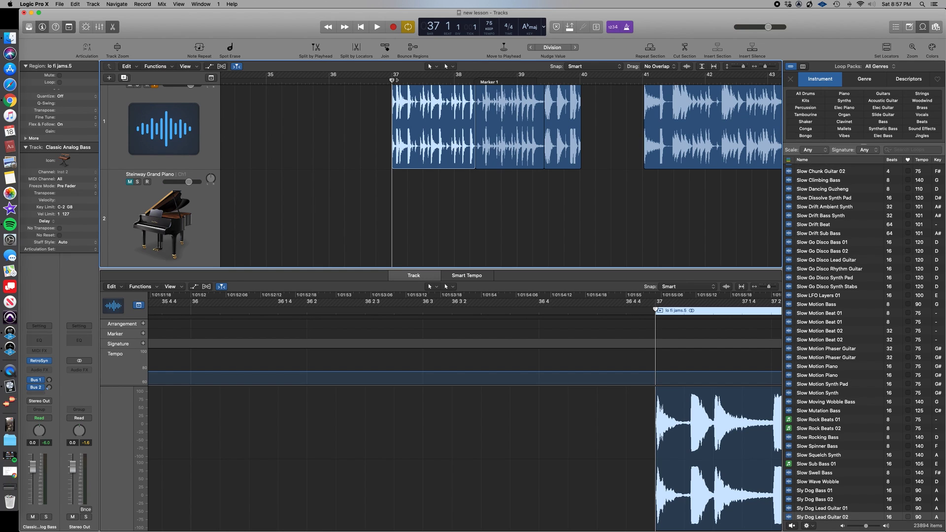
key(space)
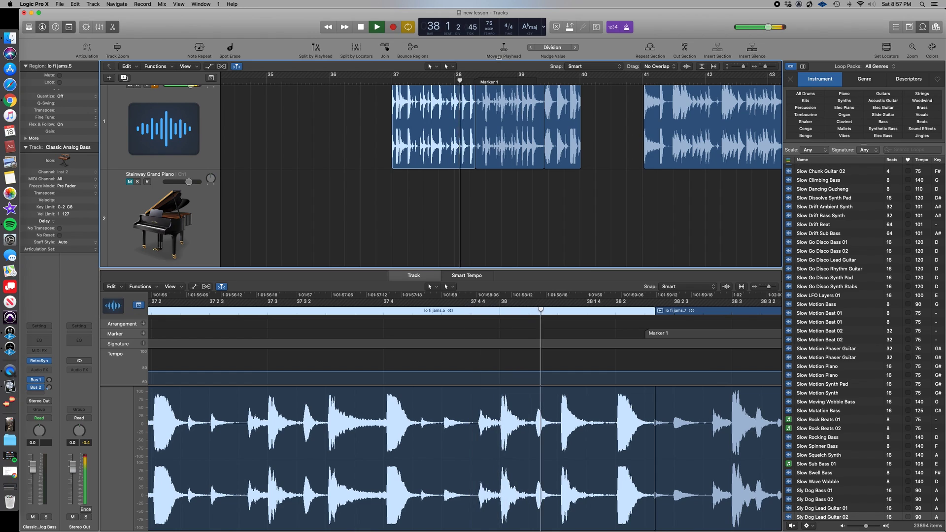
key(space)
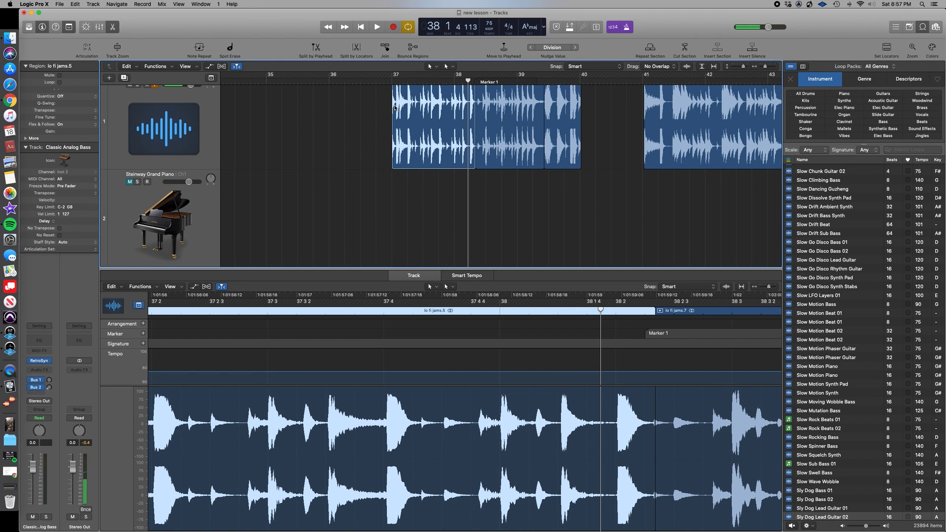
Record a MIDI bass line of about four bars on the Classic Analog Bass track, starting at bar 20.
scroll(394, 108, left, 15)
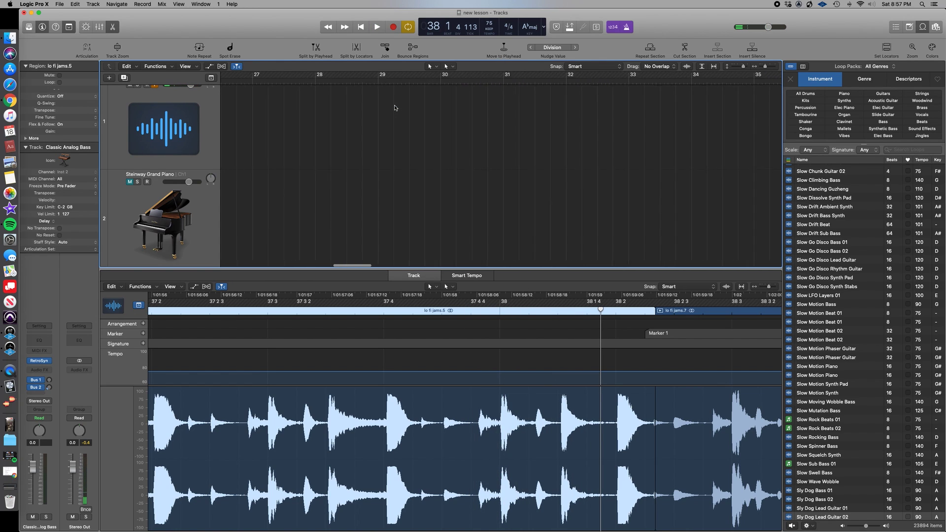
scroll(394, 107, left, 6)
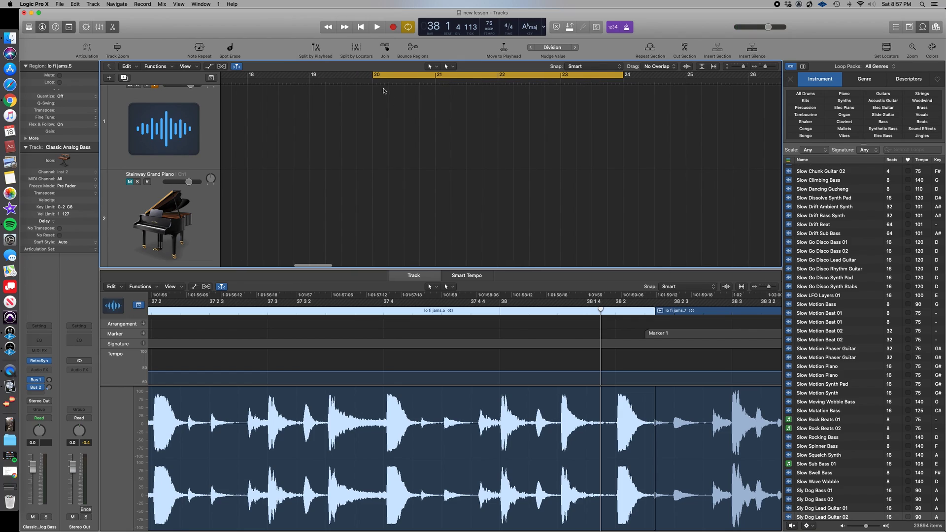
click(374, 81)
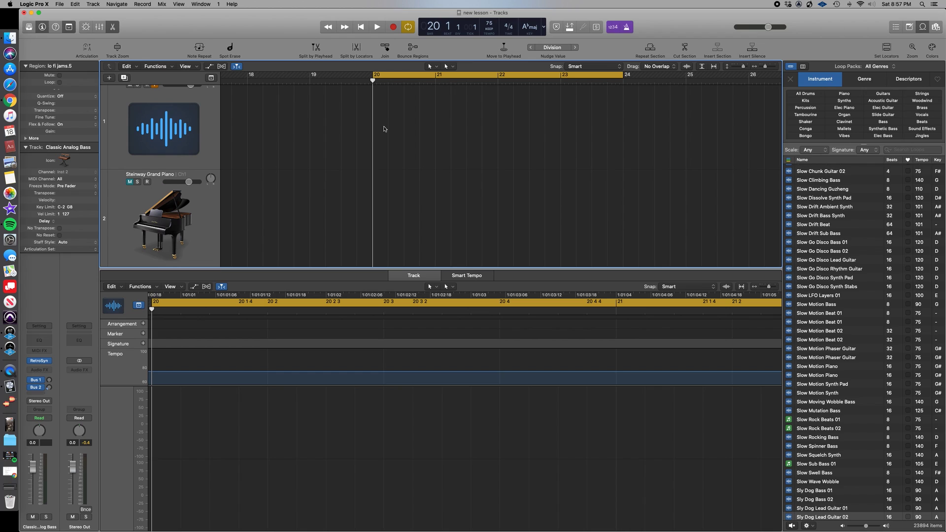
scroll(282, 160, down, 3)
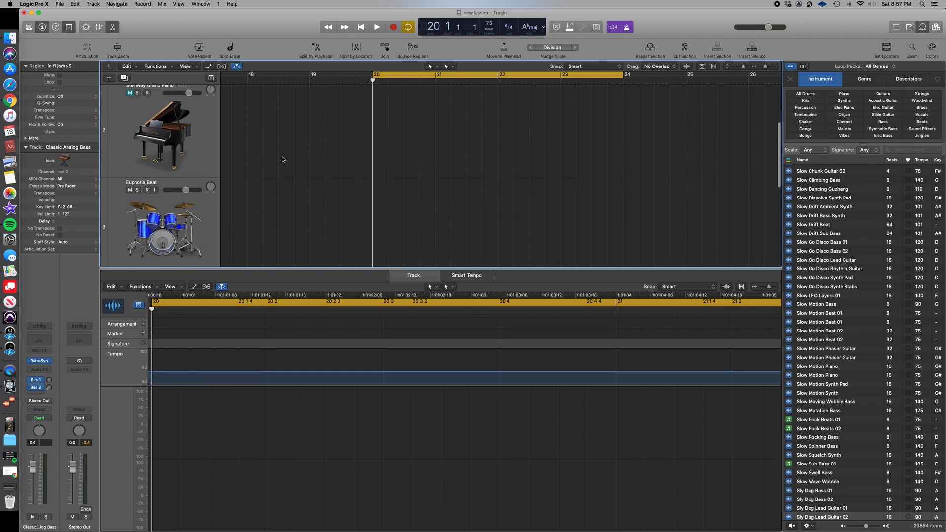
scroll(282, 160, down, 4)
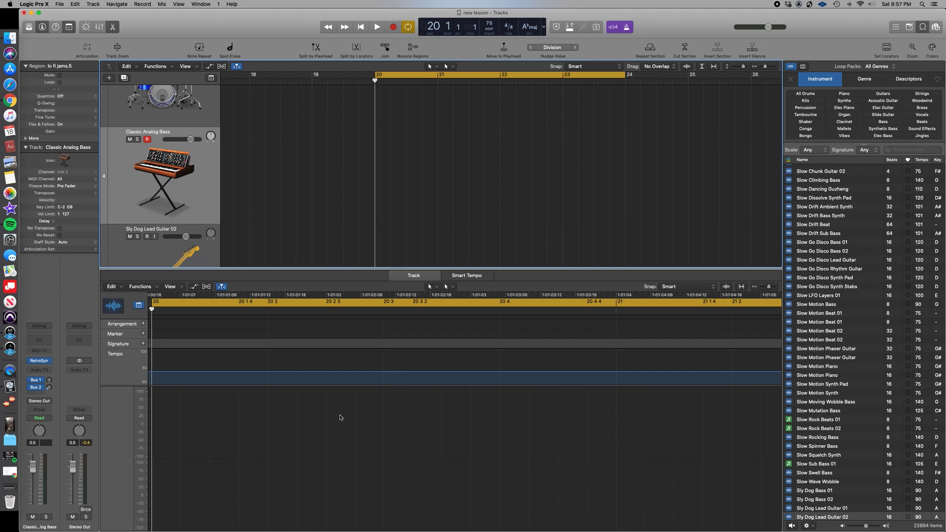
drag(347, 273, 344, 367)
click(194, 215)
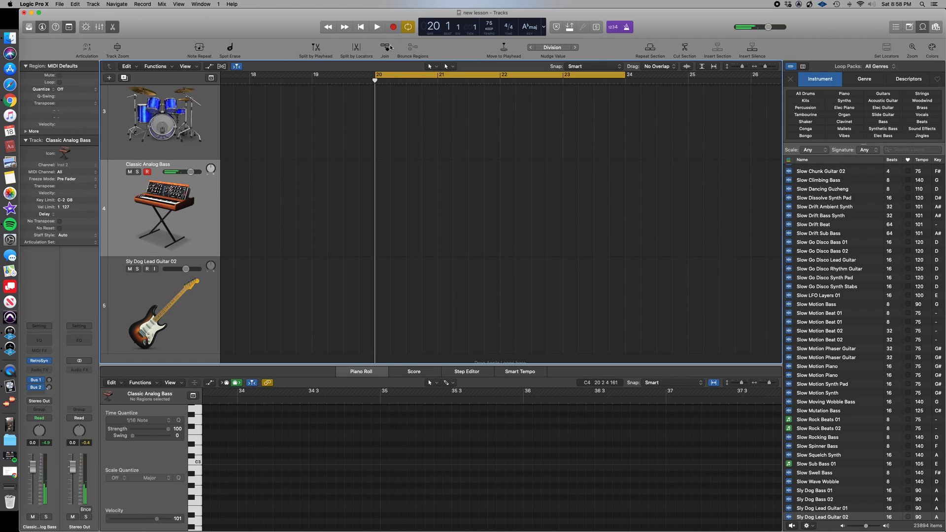
click(394, 28)
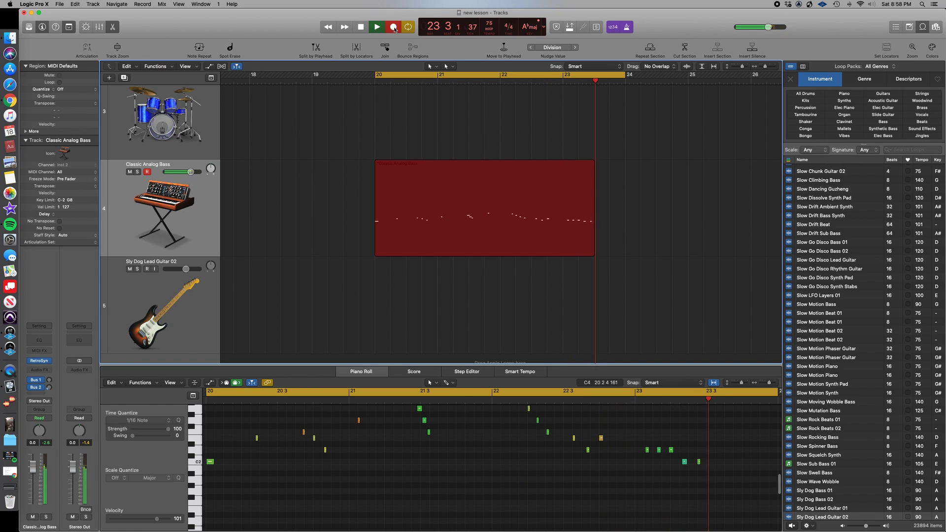
click(394, 28)
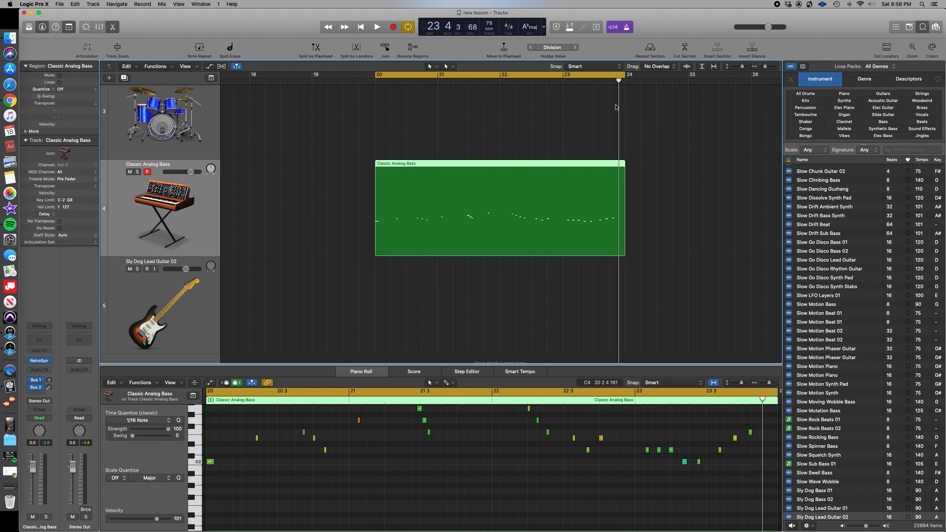
Return the playhead to bar 20 and play back the recorded bass region.
drag(619, 80, 375, 80)
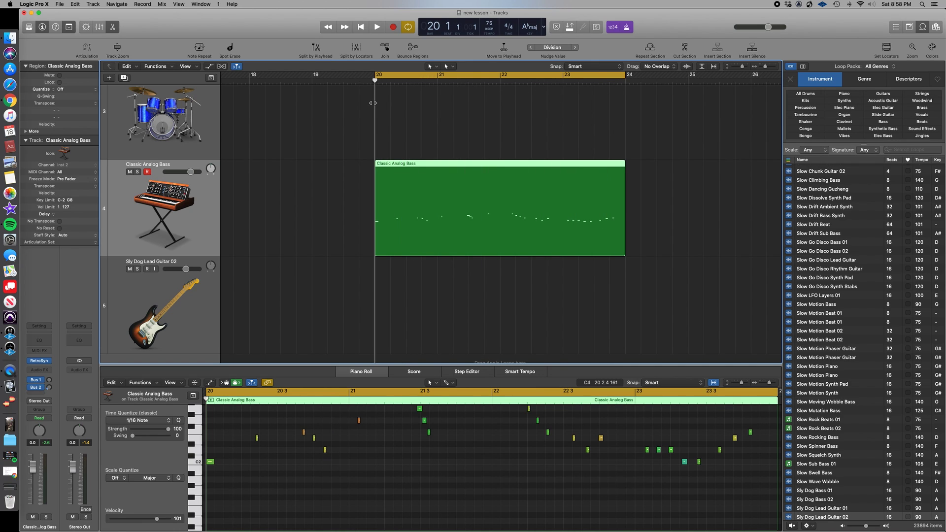
key(space)
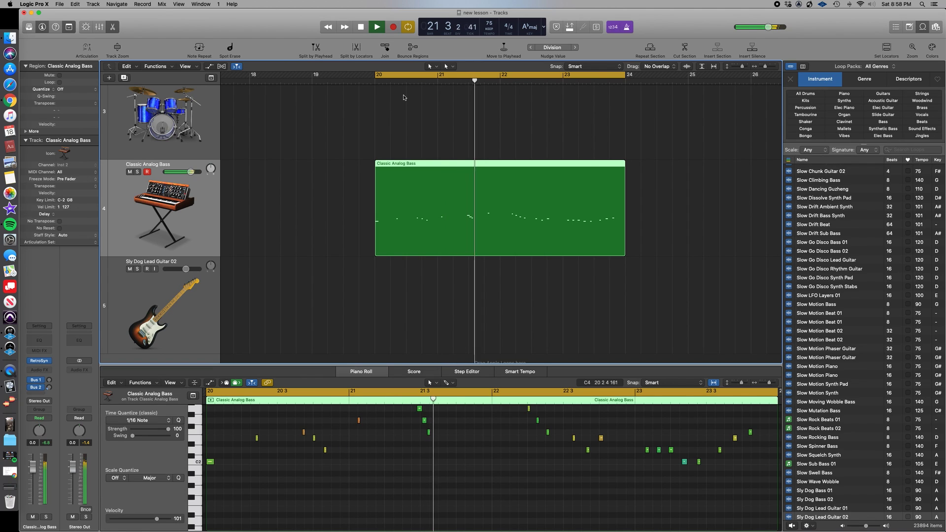
key(space)
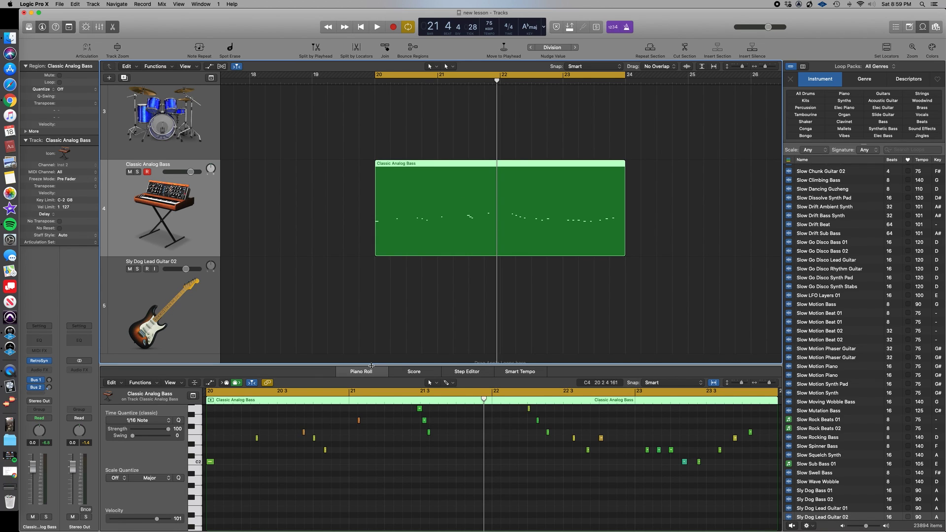
Close the Piano Roll, reopen it on the Classic Analog Bass region and adjust the editor's height.
drag(371, 365, 424, 428)
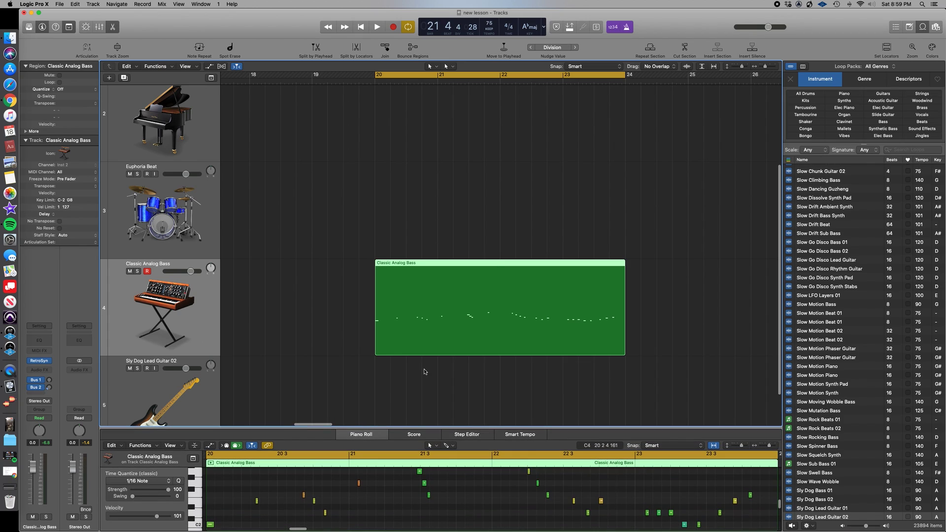
key(e)
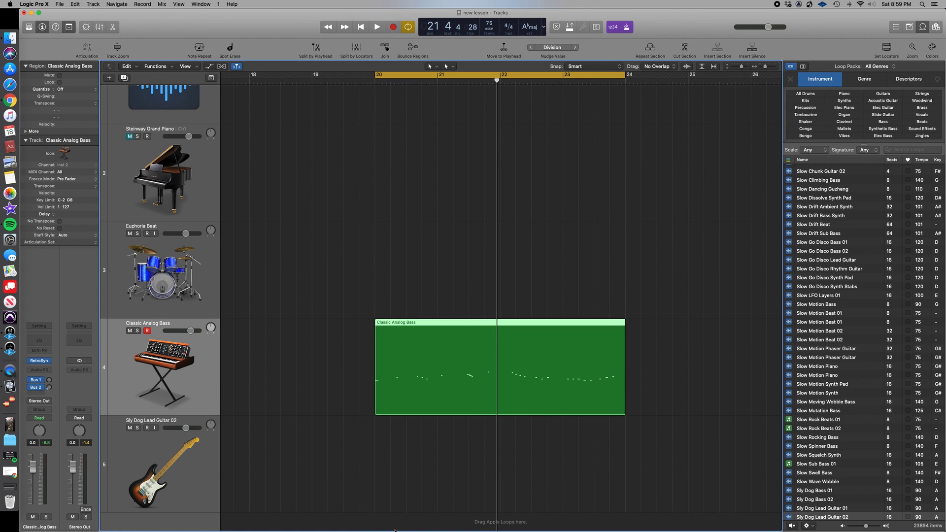
double_click(447, 400)
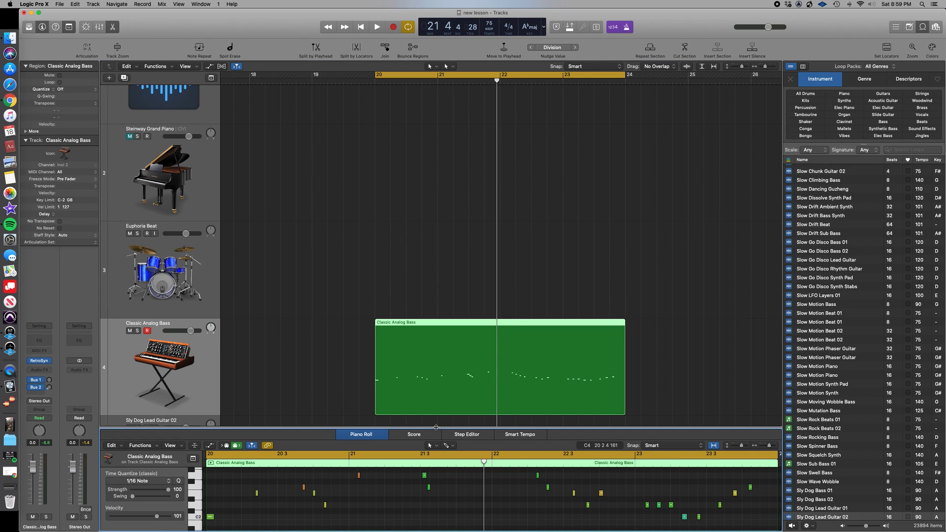
drag(442, 411, 442, 404)
click(438, 368)
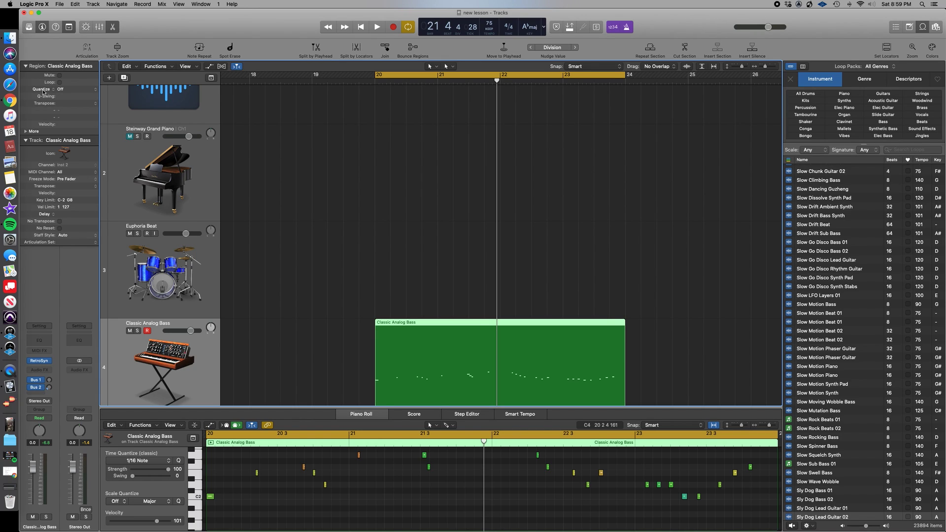
Quantize the Classic Analog Bass region to 1/16 Note and play it back.
click(26, 66)
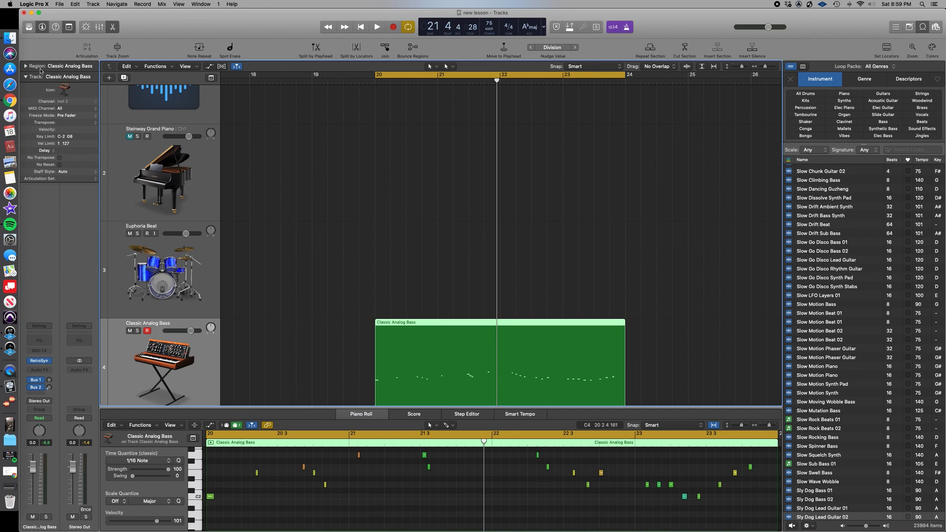
click(26, 67)
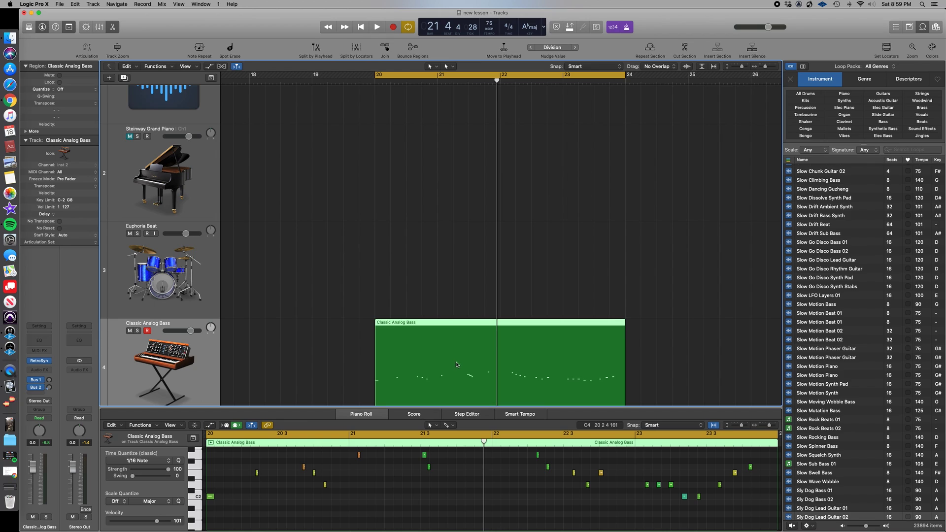
drag(662, 353, 402, 354)
click(70, 91)
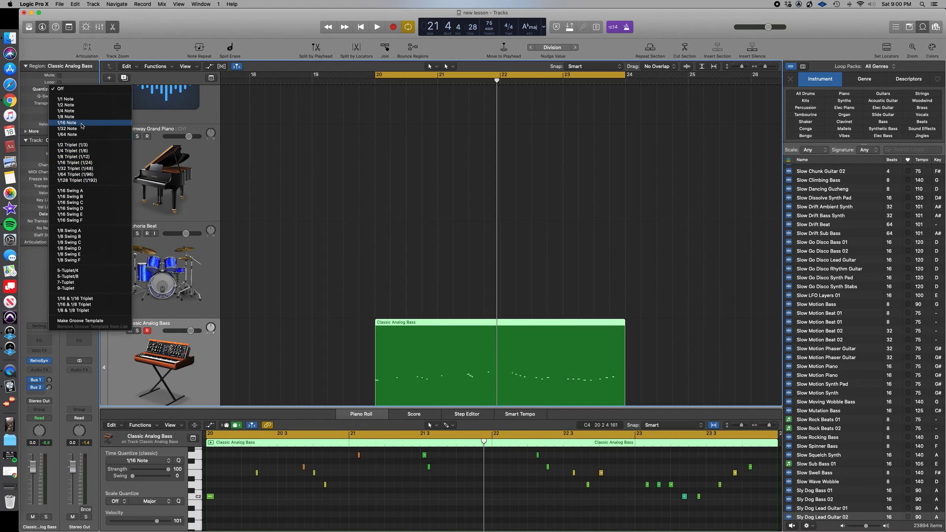
click(82, 123)
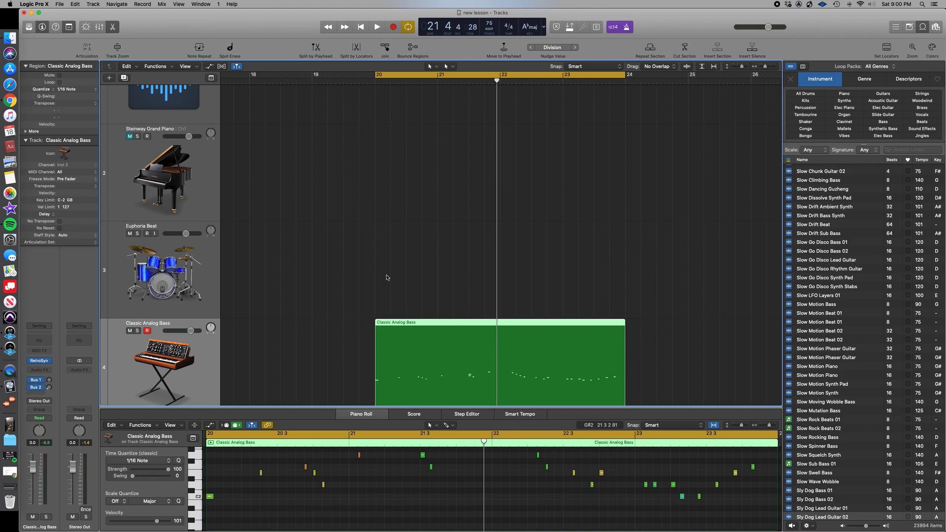
key(space)
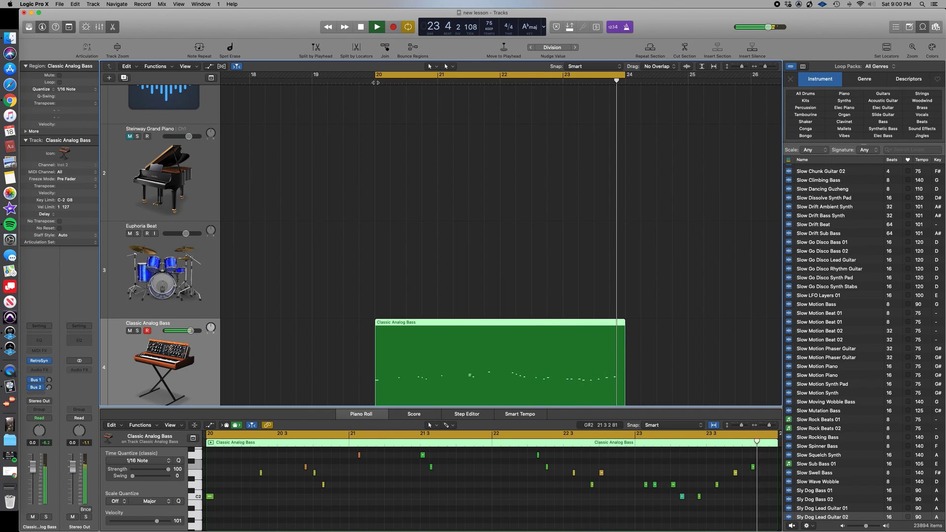
key(space)
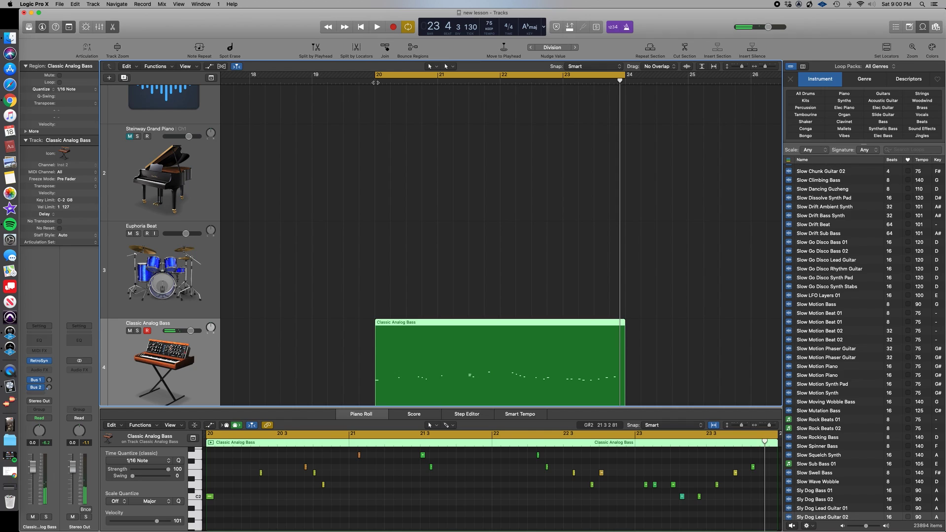
Undo the 1/16 Note quantize and play the bass region with its original timing.
key(super+z)
key(space)
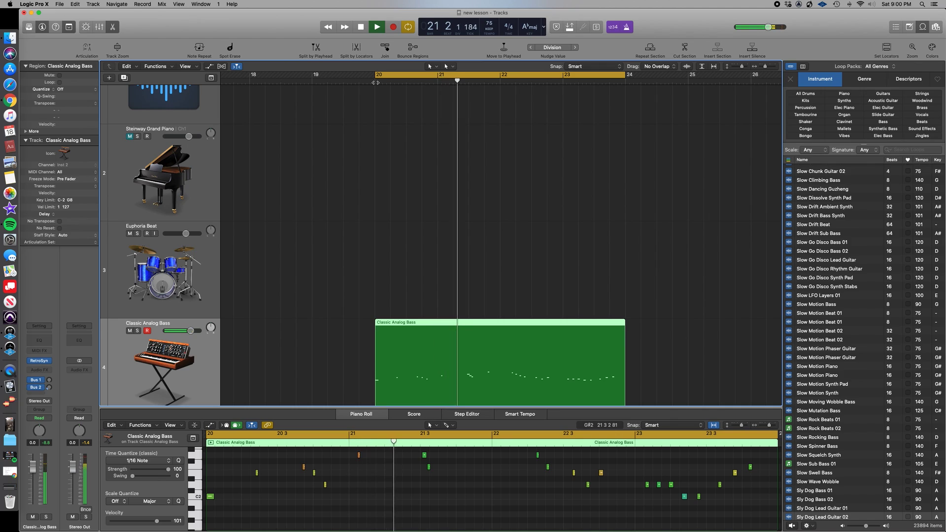
key(space)
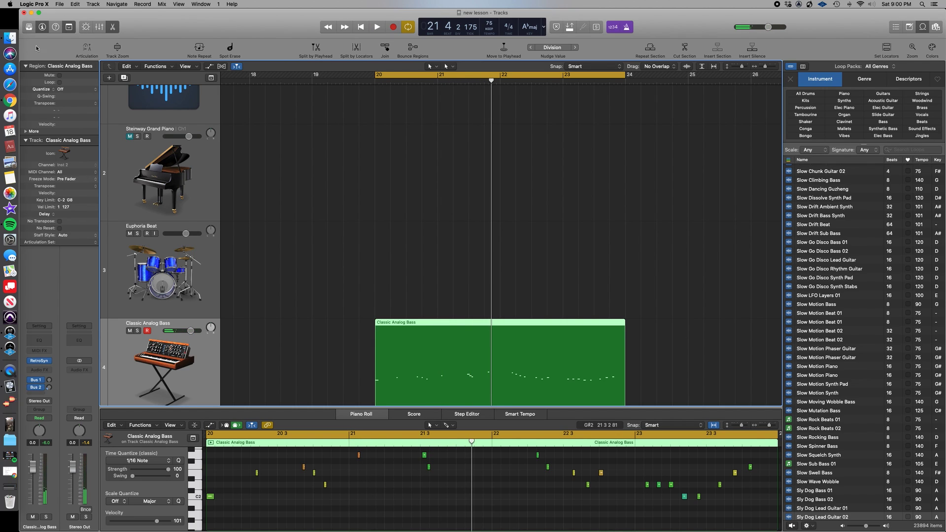
Quantize the Classic Analog Bass region to 1/8 Triplet (1/12) and play it back from bar 20.
click(76, 89)
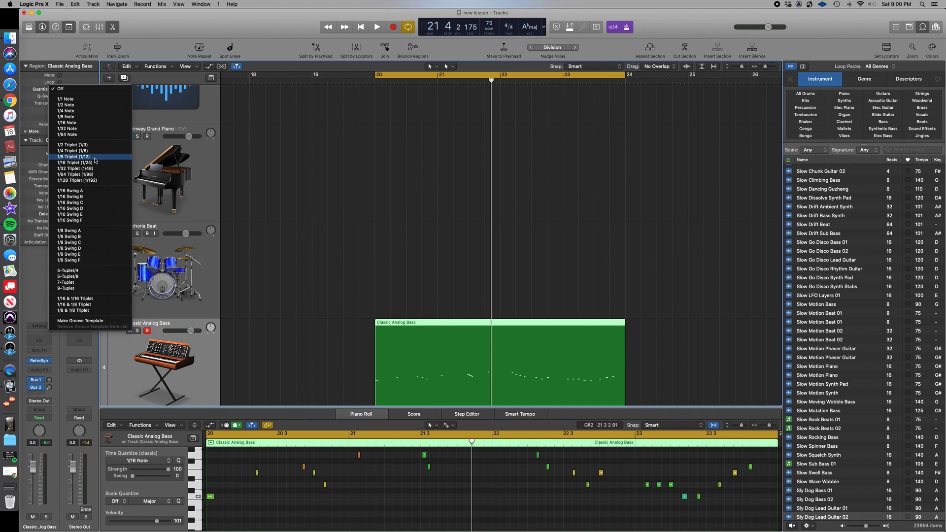
click(94, 159)
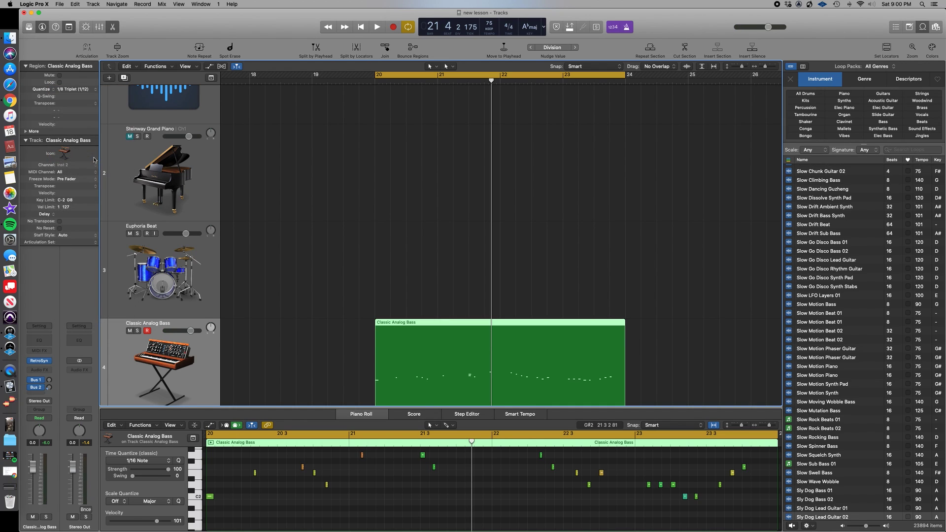
click(377, 82)
key(space)
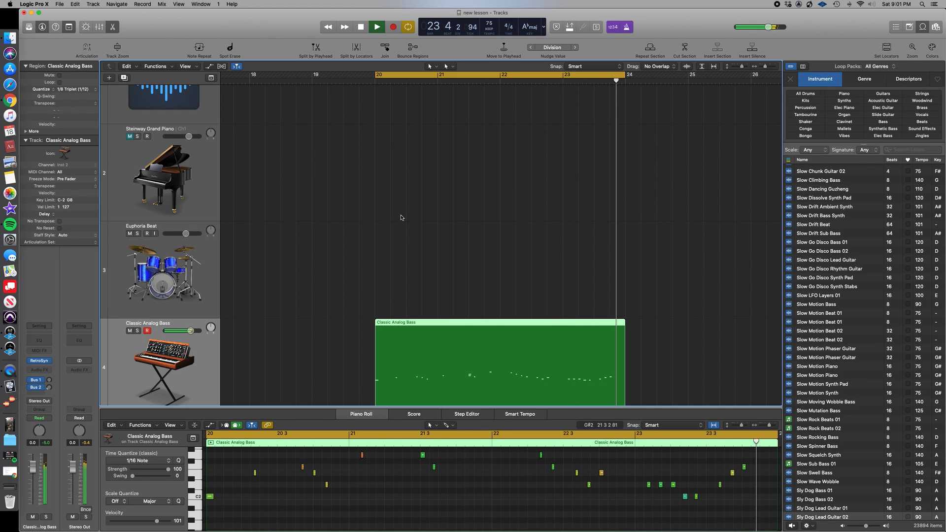
key(space)
Place the playhead at bar 37, at the start of the audio region on track 1.
scroll(402, 276, right, 5)
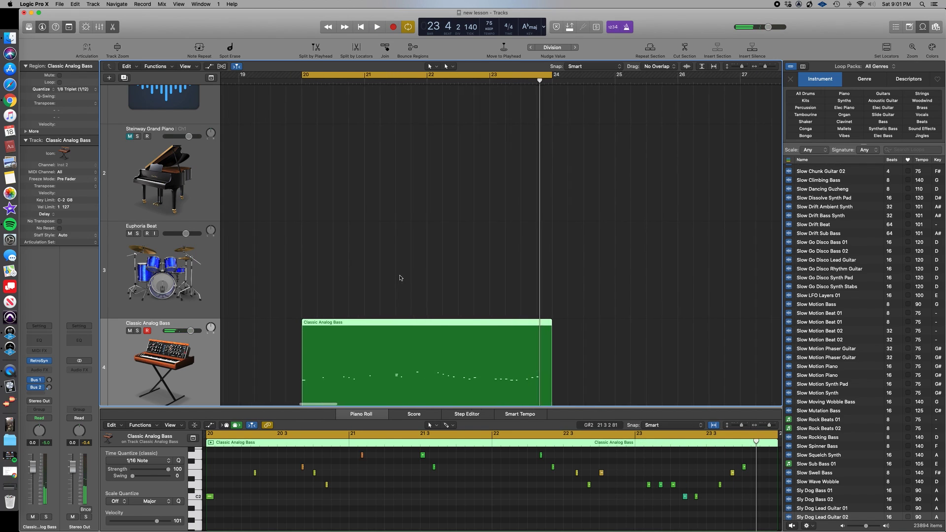
scroll(410, 271, left, 5)
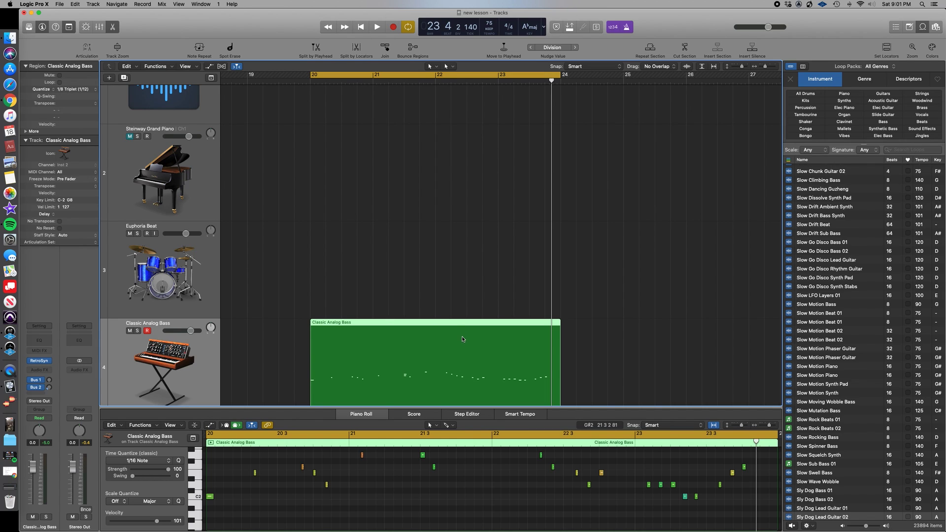
click(446, 294)
click(372, 392)
scroll(429, 231, right, 15)
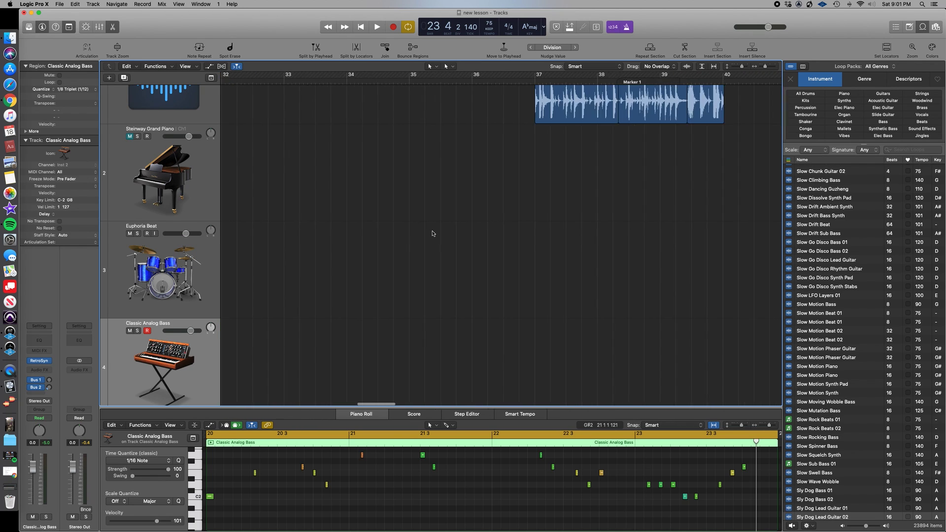
scroll(434, 234, right, 5)
scroll(438, 237, left, 1)
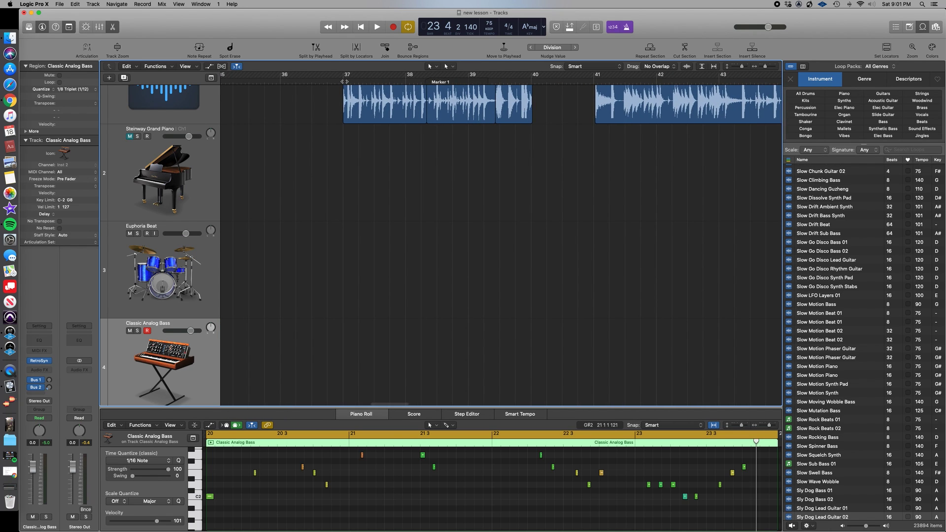
click(344, 81)
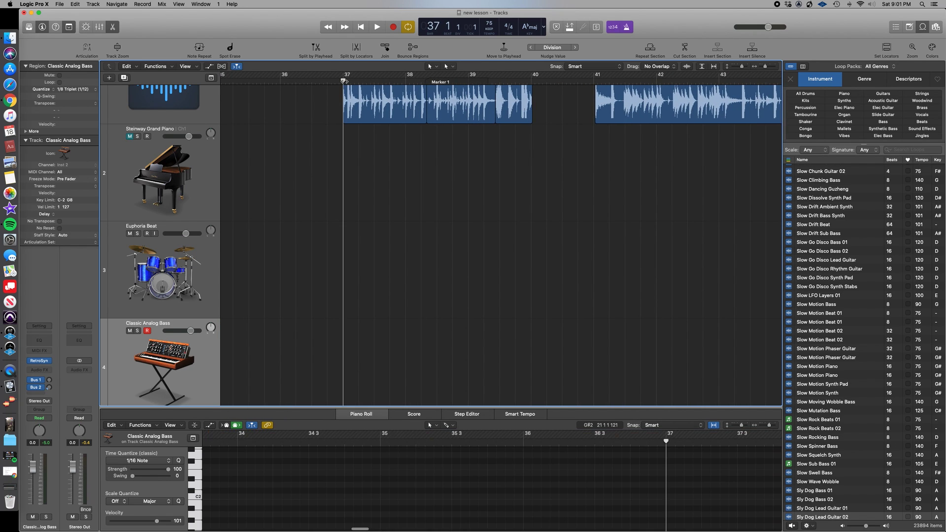
Select the lo fi jams.5 region on the Audio 1 track and play it back from bar 37.
click(374, 115)
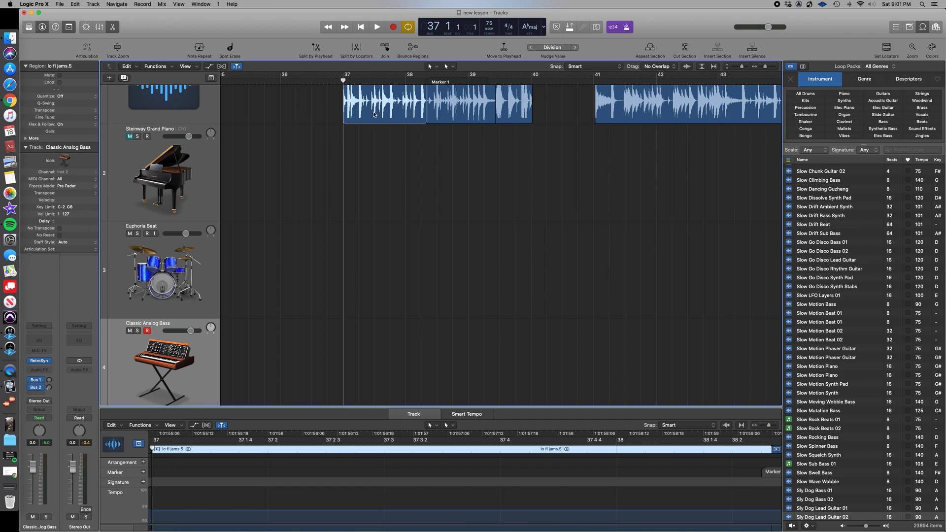
scroll(379, 115, up, 3)
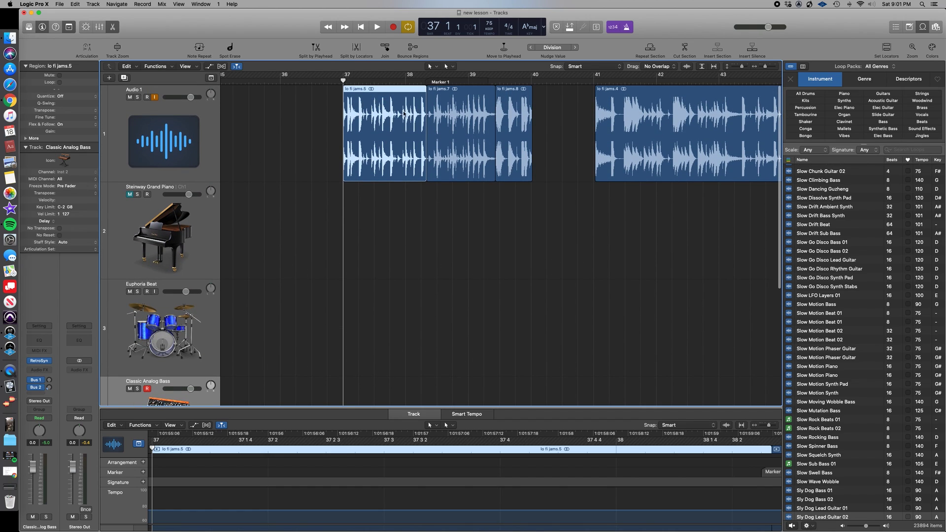
key(space)
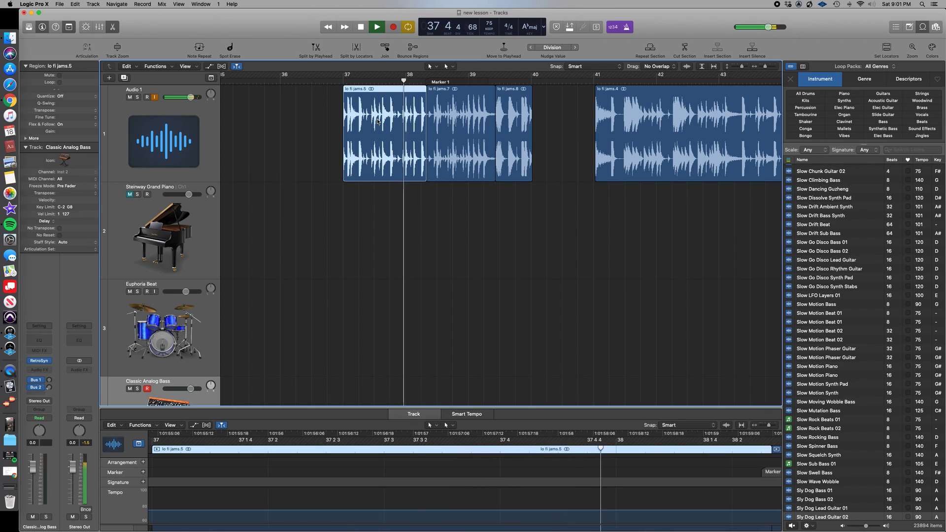
key(space)
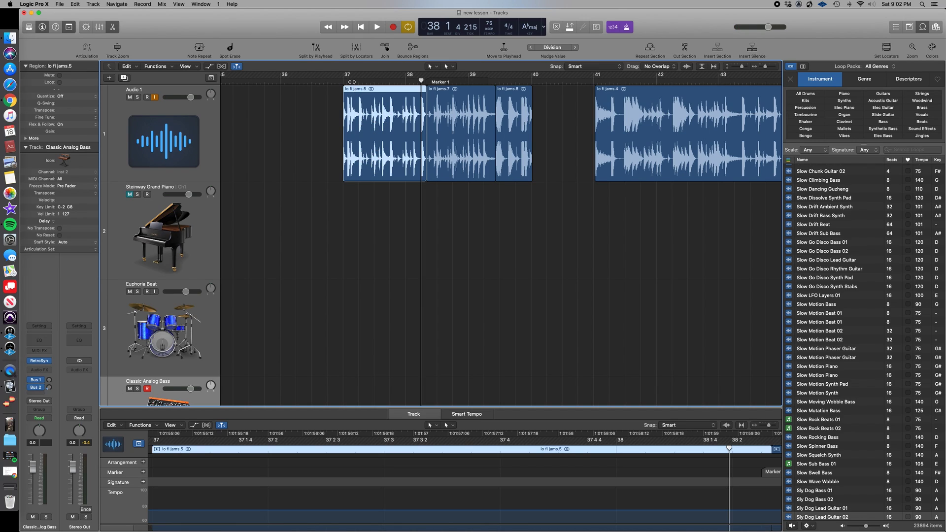
Open the lo fi jams.5 region in an enlarged Audio Track Editor and show its Flex view.
click(351, 82)
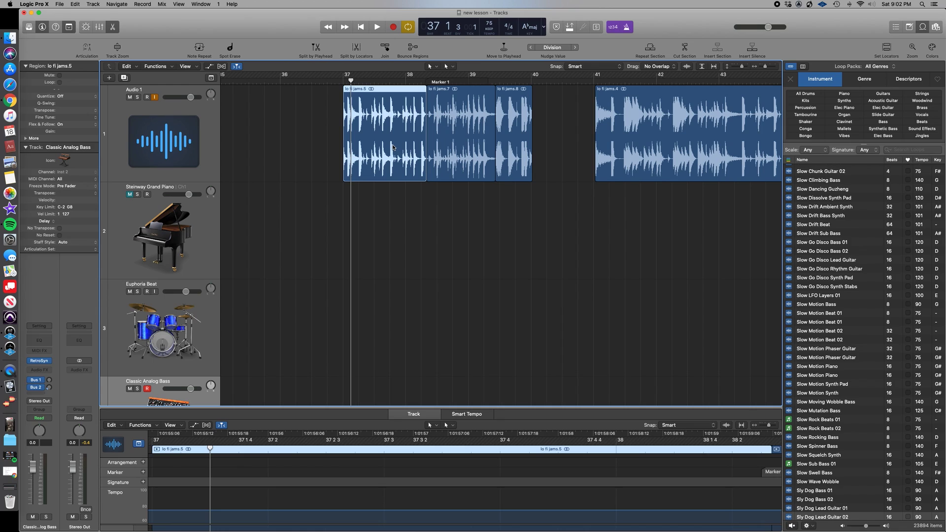
key(e)
click(397, 143)
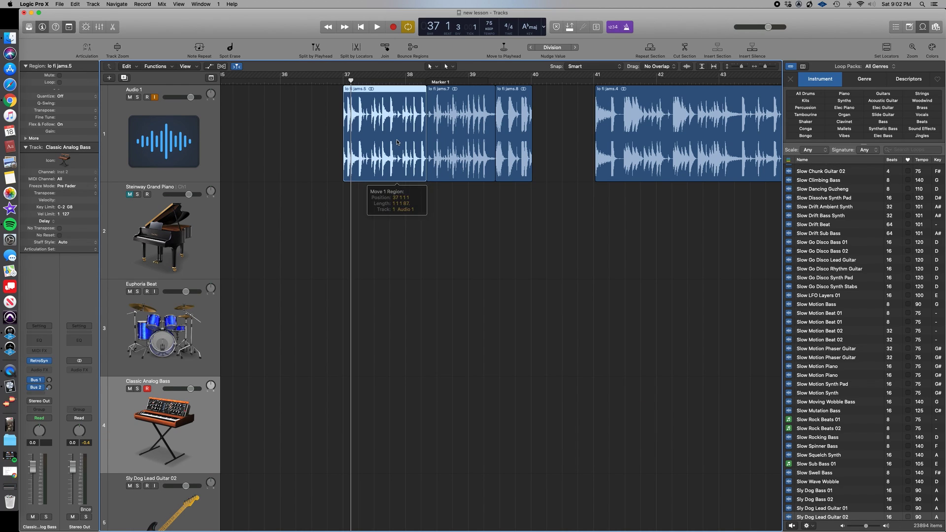
double_click(397, 142)
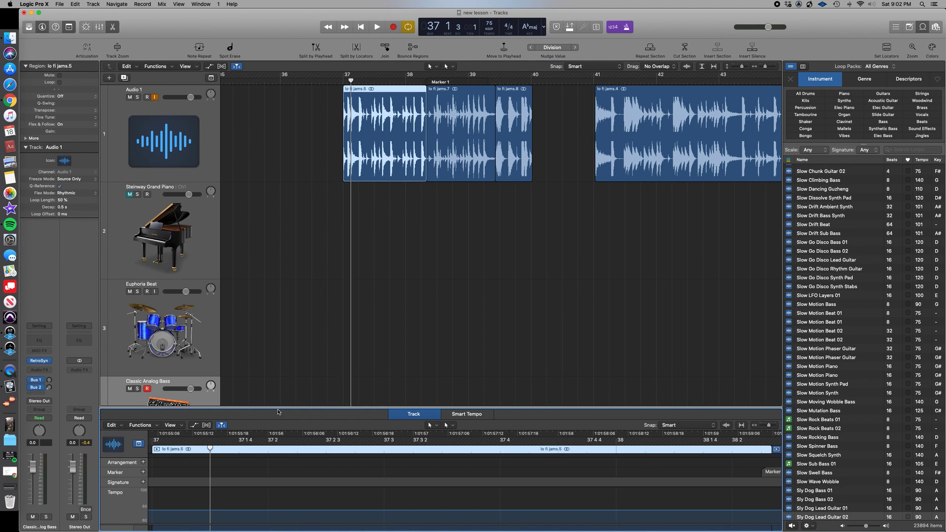
drag(279, 412, 295, 332)
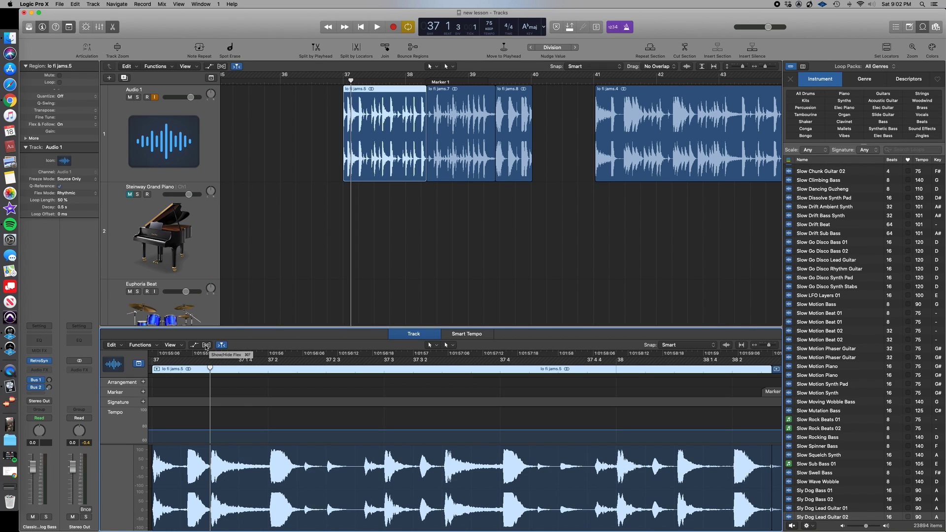
click(206, 345)
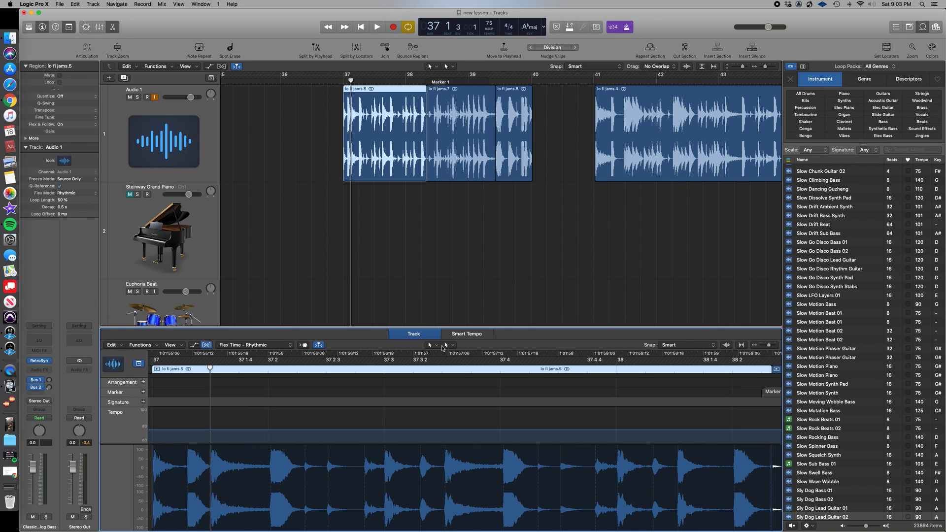
Try adding flex markers around beat 37 4 and shifting one transient slightly earlier, and undo these flex edits.
click(504, 479)
click(539, 477)
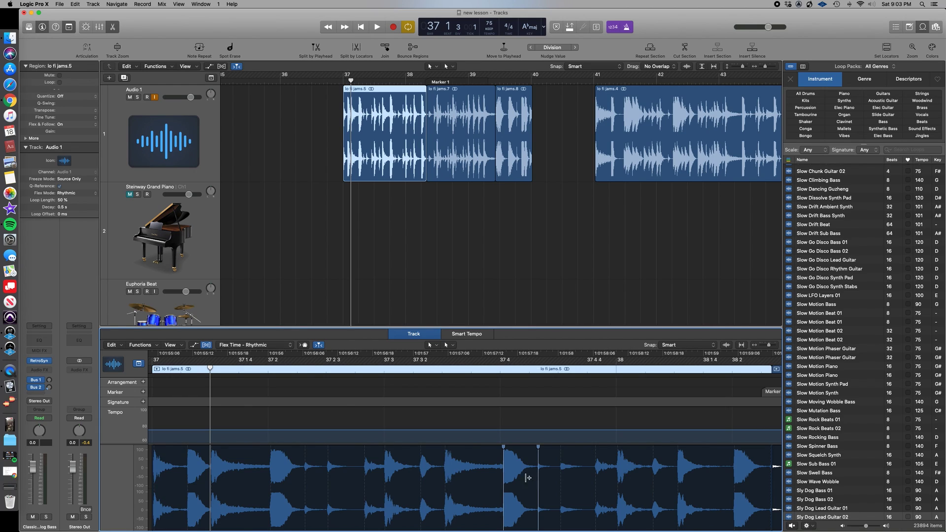
click(445, 482)
drag(505, 476, 500, 476)
key(super+z)
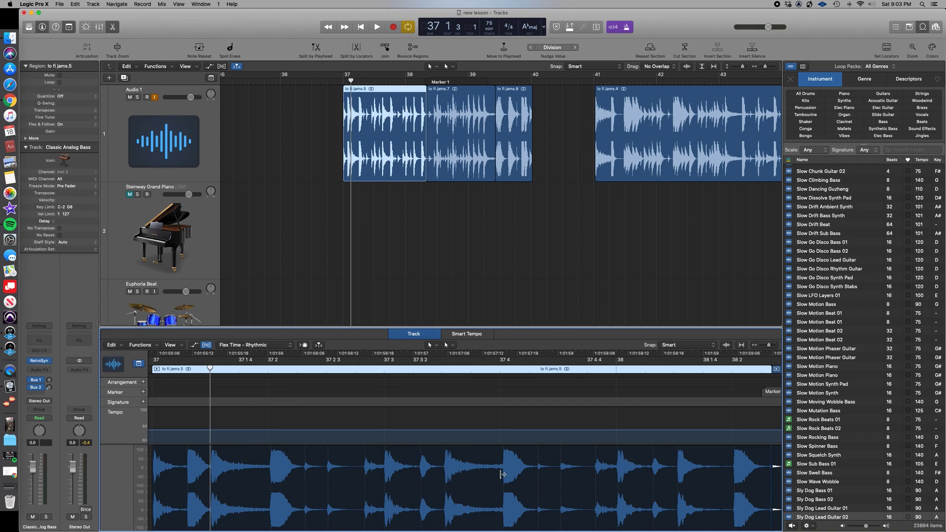
Position the playhead at bar 37, exactly at the start of the lo fi jams.5 region.
scroll(502, 476, left, 5)
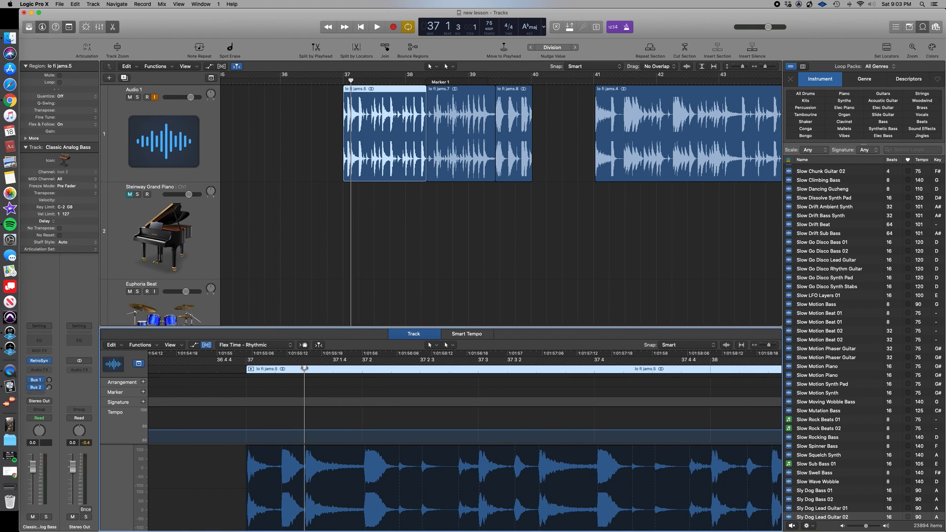
drag(303, 369, 246, 368)
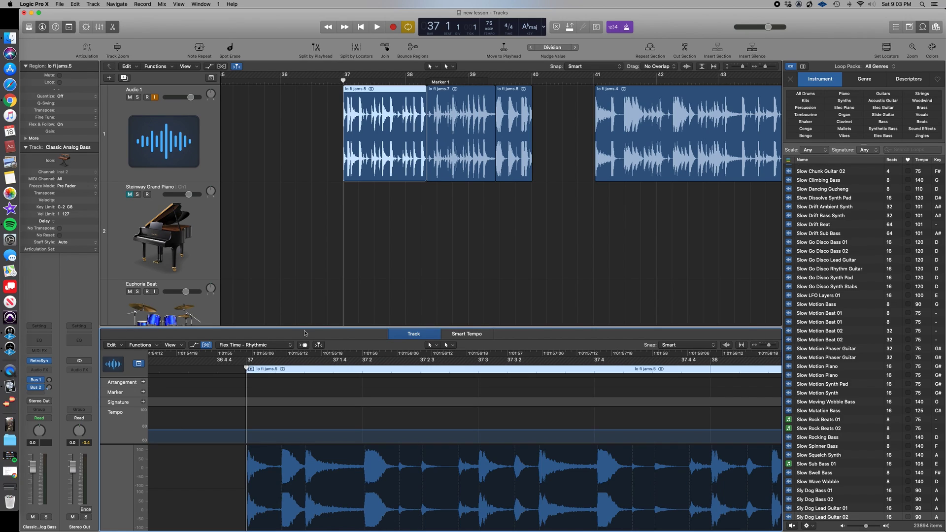
scroll(310, 169, left, 3)
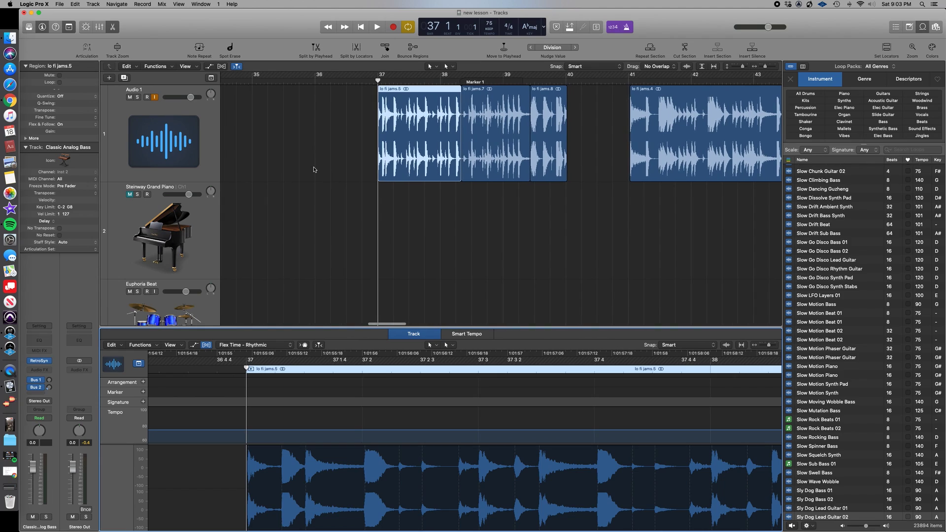
scroll(315, 163, right, 2)
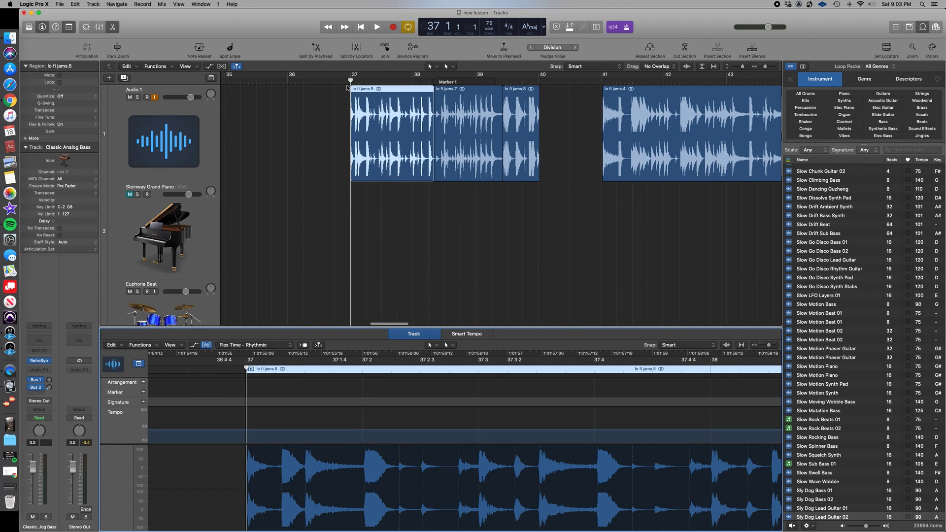
mouse_move(342, 81)
mouse_down()
mouse_move(350, 80)
mouse_move(295, 81)
mouse_move(354, 81)
mouse_up()
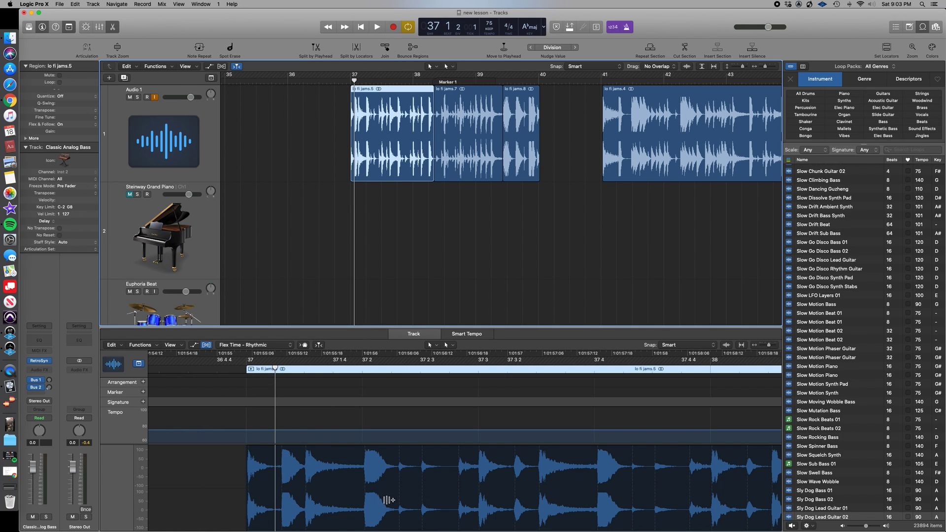
drag(274, 369, 245, 369)
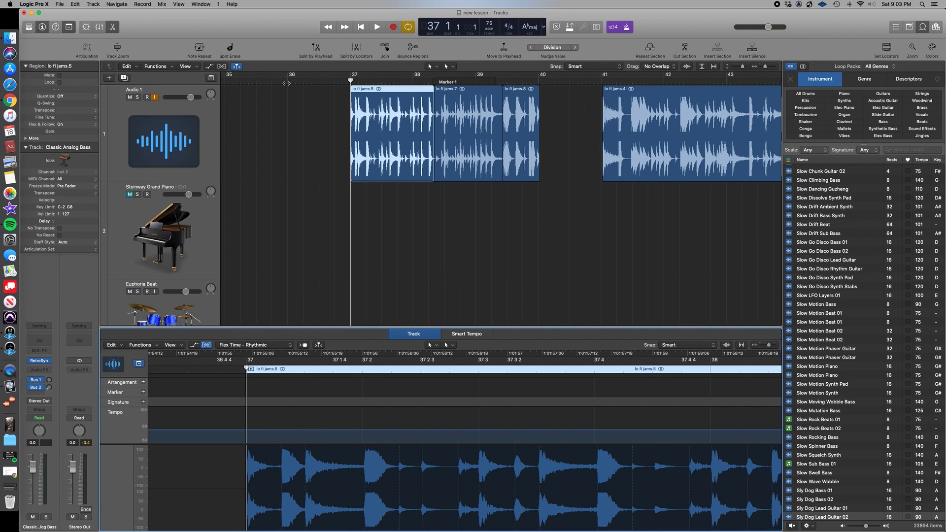
Play back briefly from bar 36, ahead of the lo fi jams.5 region, and stop.
double_click(286, 83)
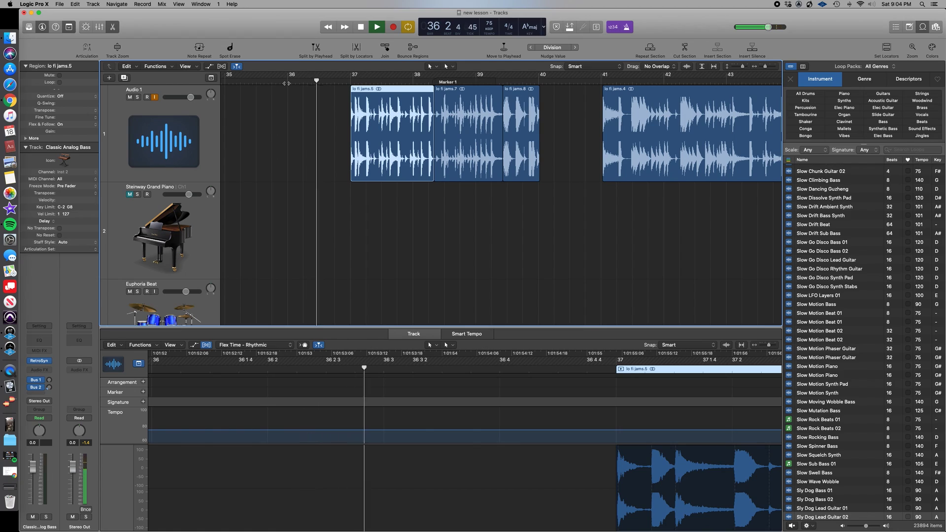
key(space)
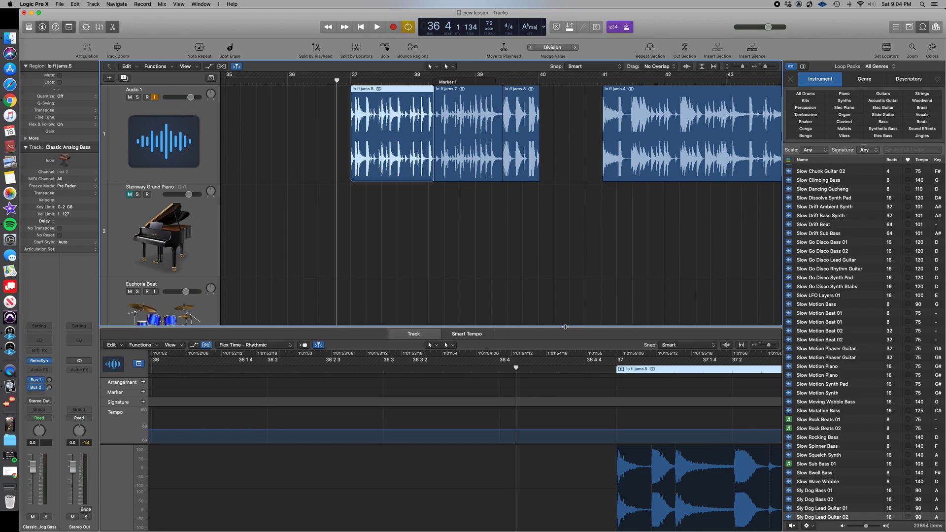
scroll(503, 422, right, 10)
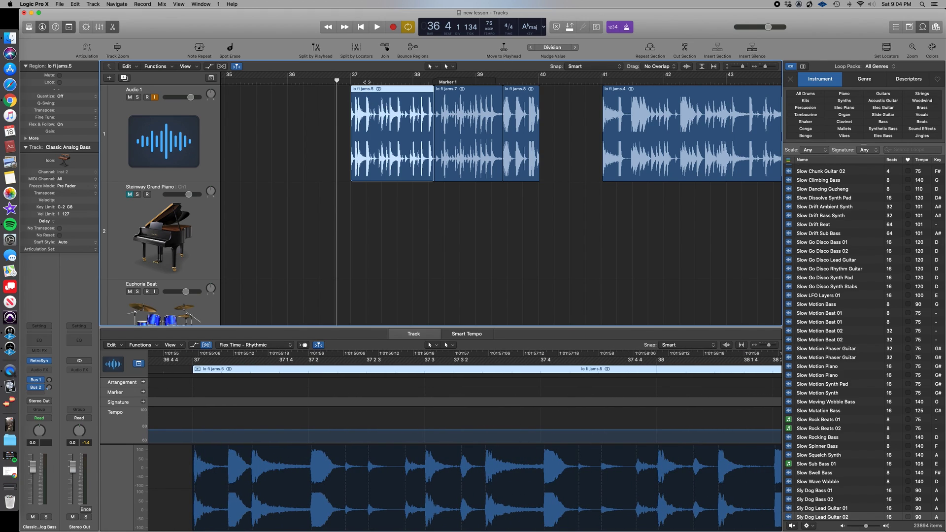
click(373, 129)
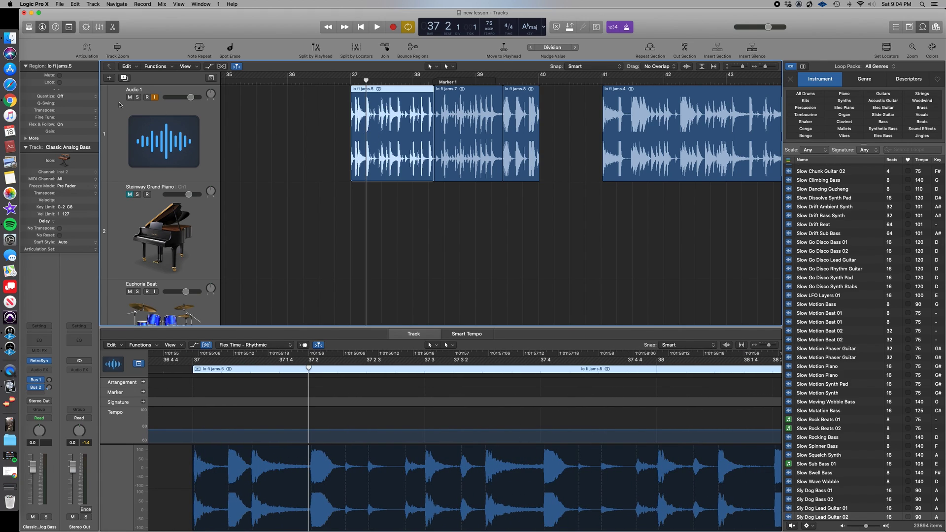
click(76, 97)
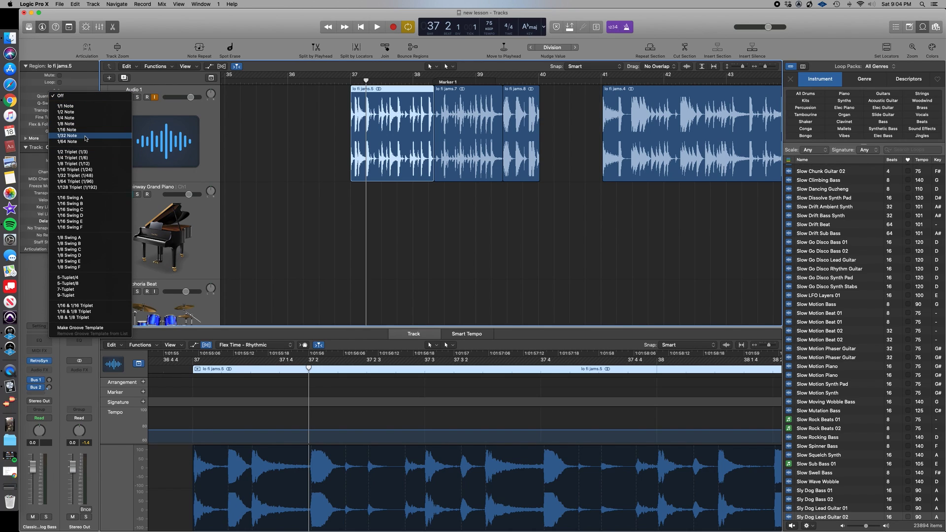
click(333, 192)
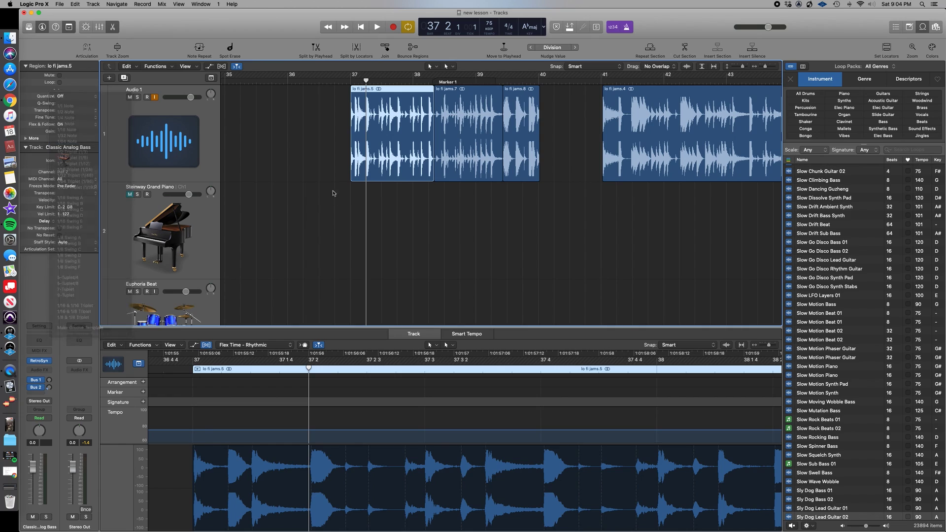
Play the lo fi jams.5 region from bar 37 with quantize off.
drag(365, 81, 352, 81)
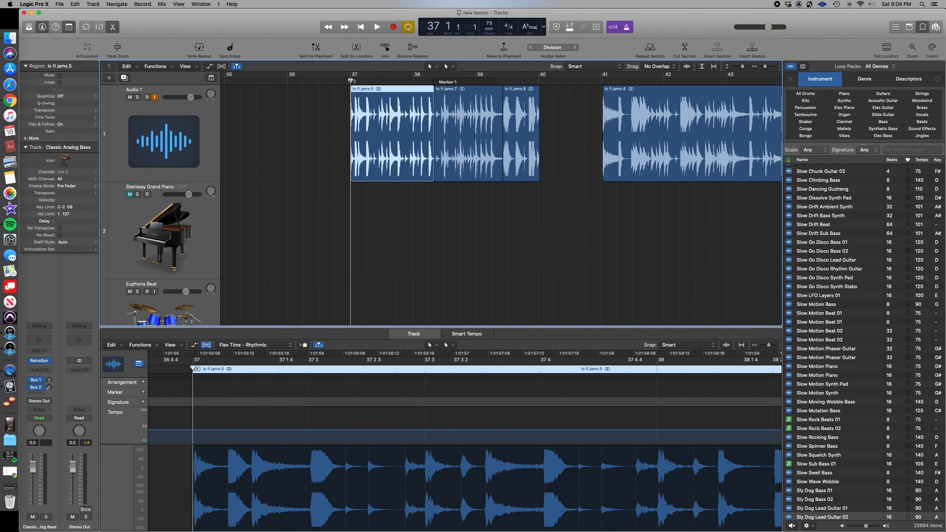
key(space)
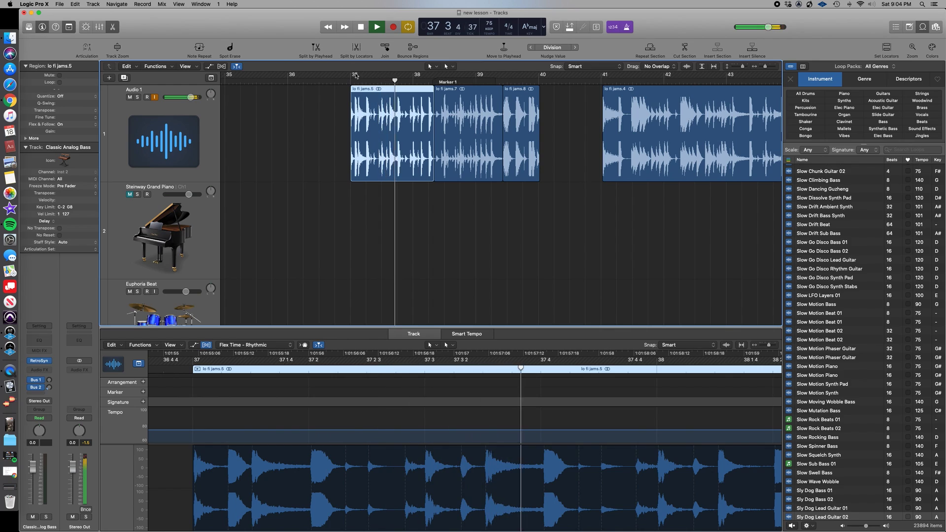
key(space)
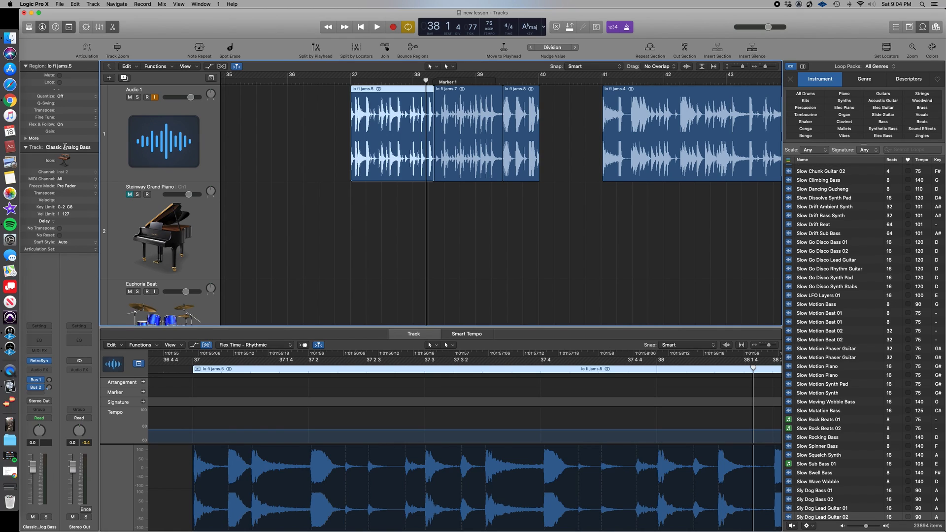
Quantize the lo fi jams.5 region to 1/16 Note and play it back from bar 37.
click(73, 97)
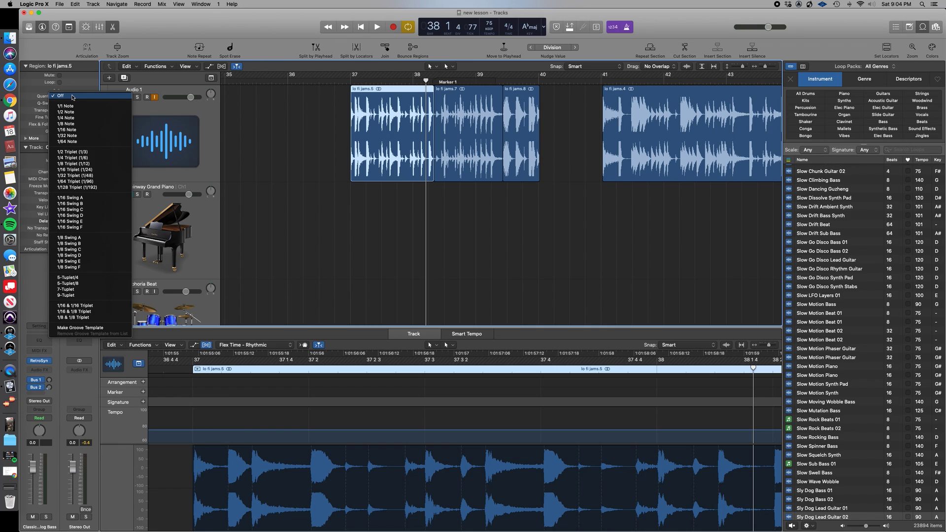
click(72, 130)
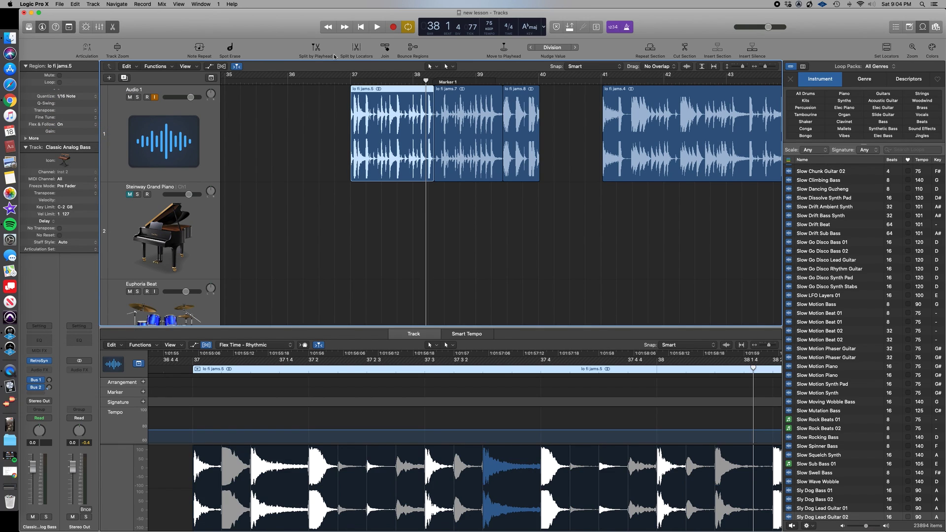
click(344, 81)
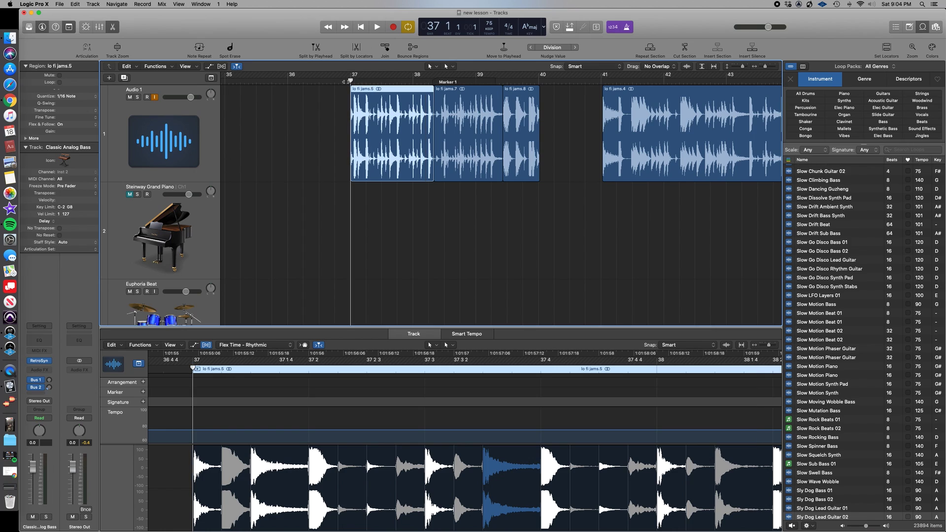
key(space)
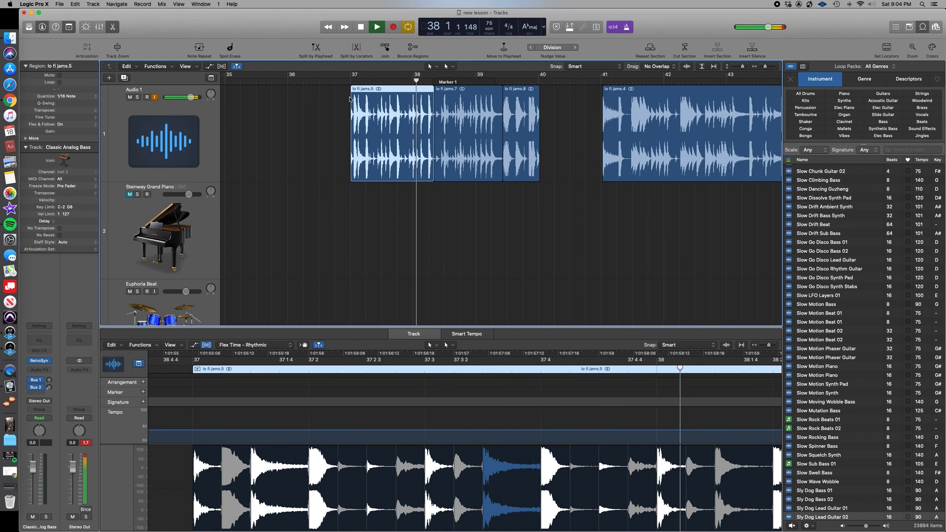
key(space)
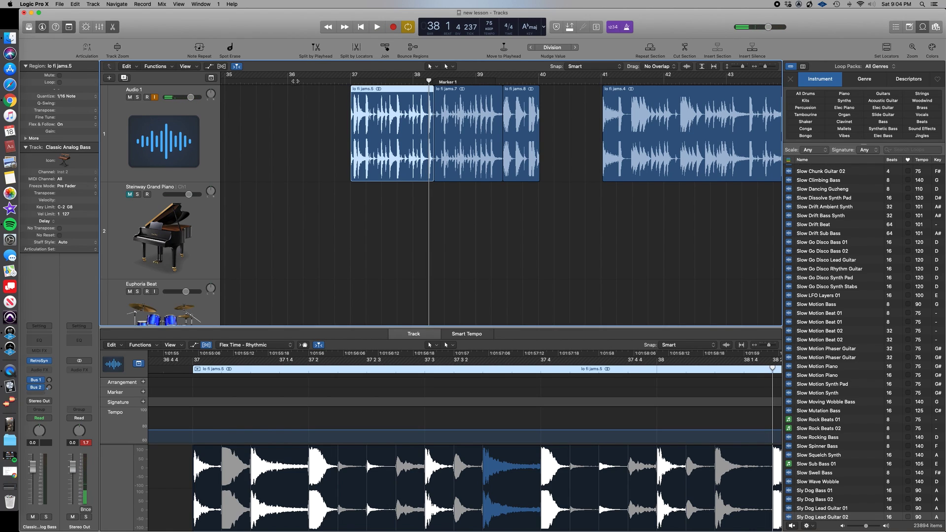
Play the 1/16 Note quantized lo fi jams.5 region again, starting from bar 36.
click(292, 81)
key(space)
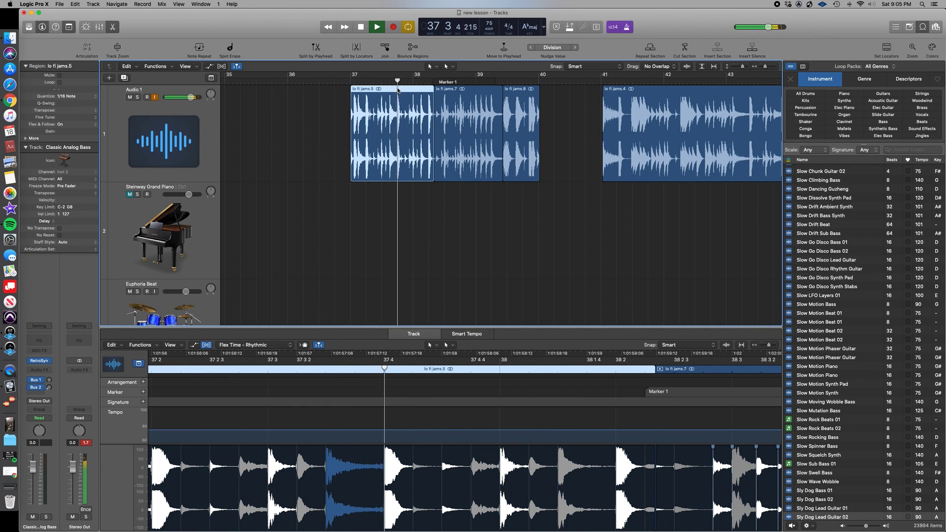
key(space)
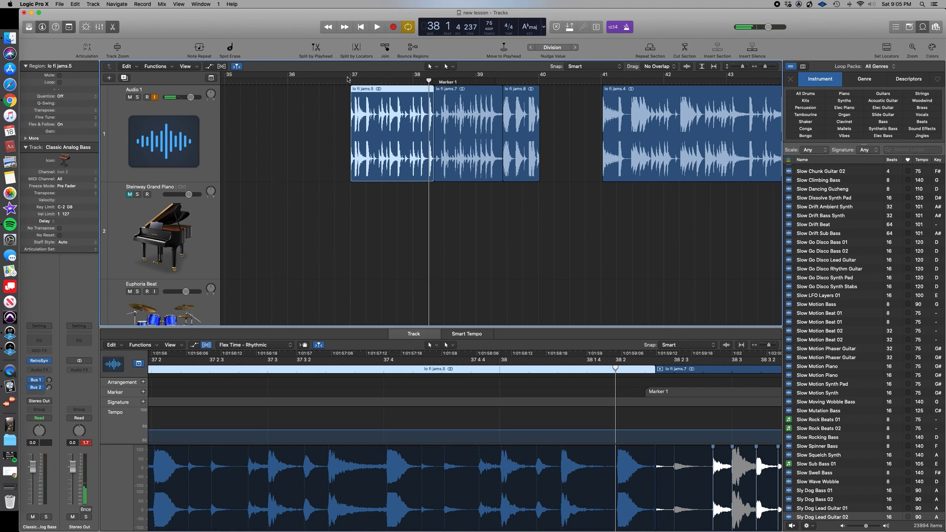
Play the lo fi jams.5 region from bar 37 with its original, unquantized timing.
click(350, 80)
key(space)
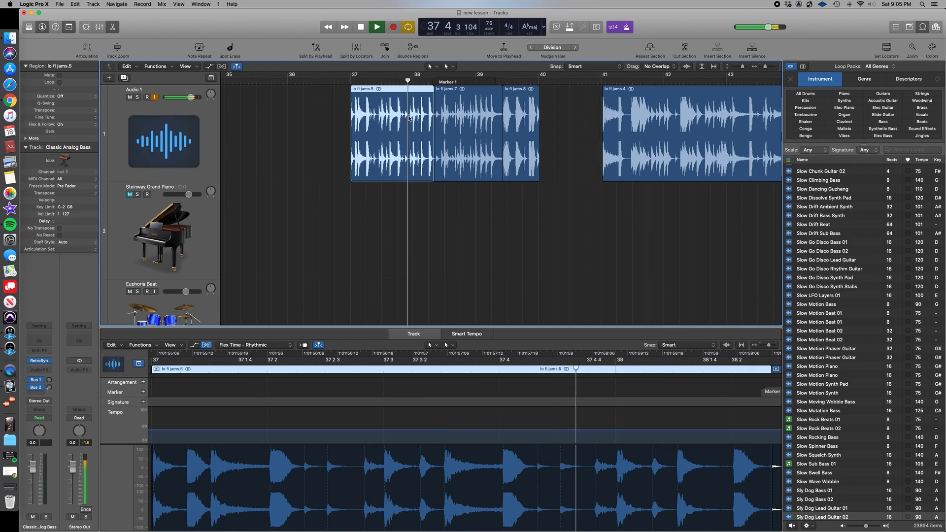
key(space)
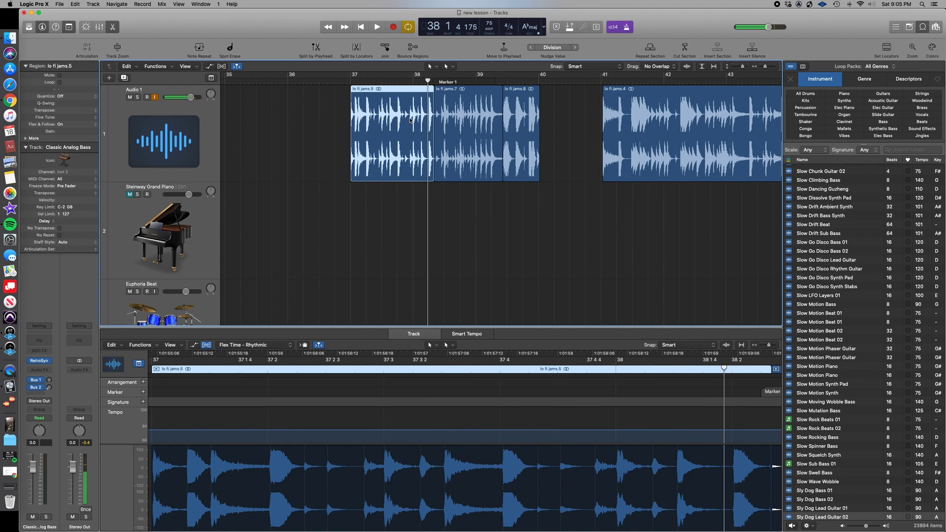
Set the lo fi jams.5 region's quantize back to 1/16 Note and play it from the start of bar 37.
click(81, 97)
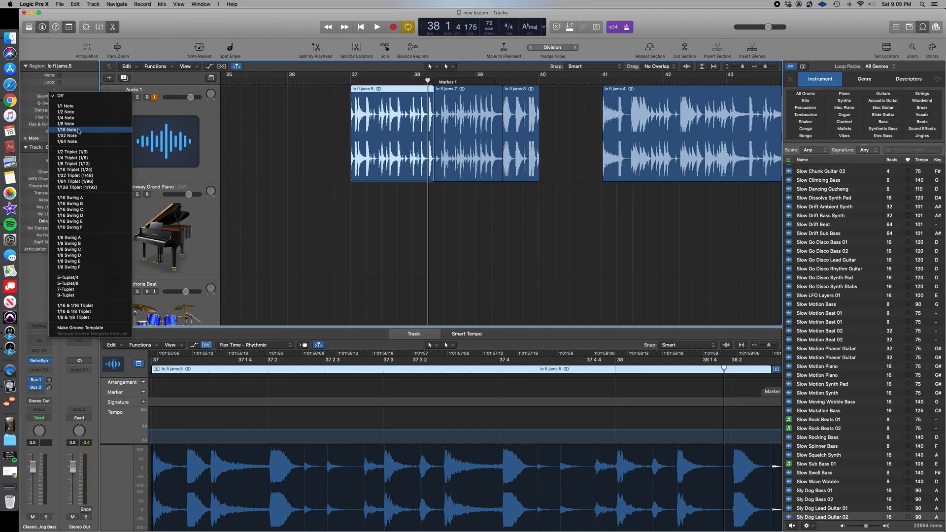
click(69, 130)
click(347, 80)
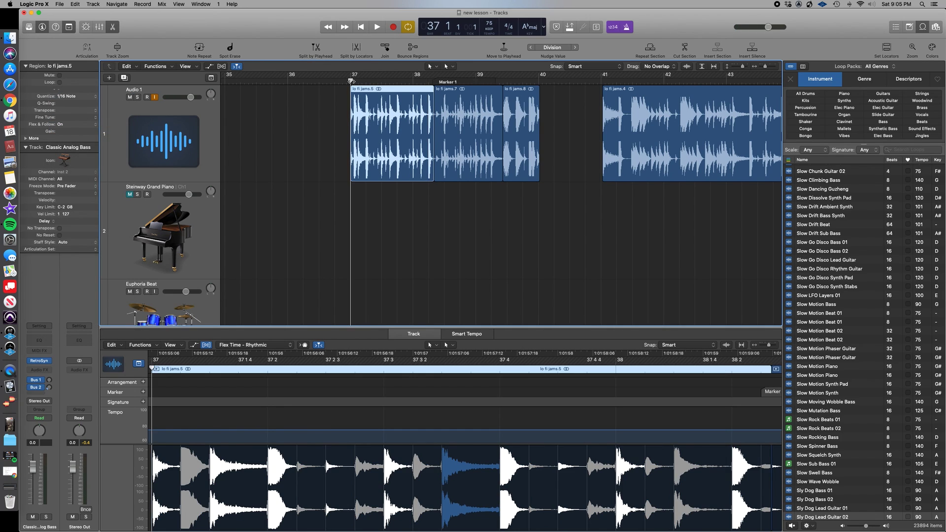
key(space)
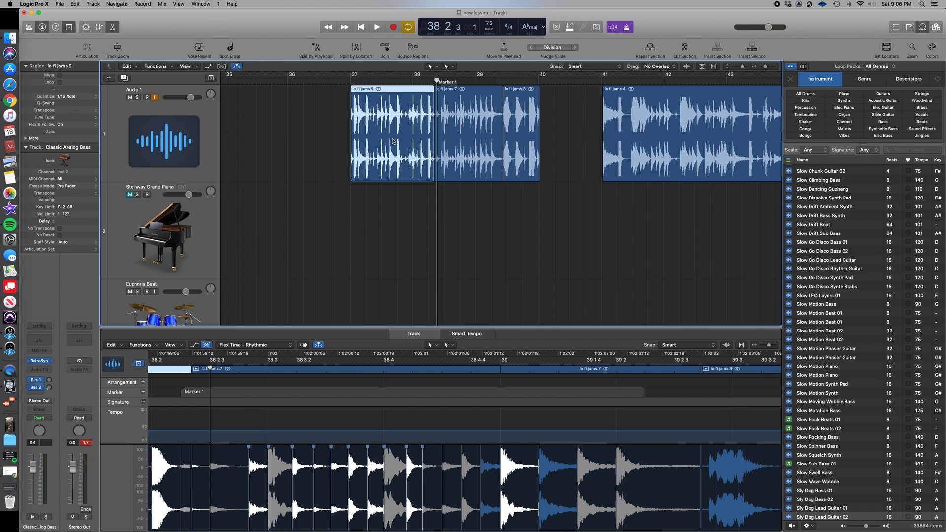
scroll(393, 141, right, 6)
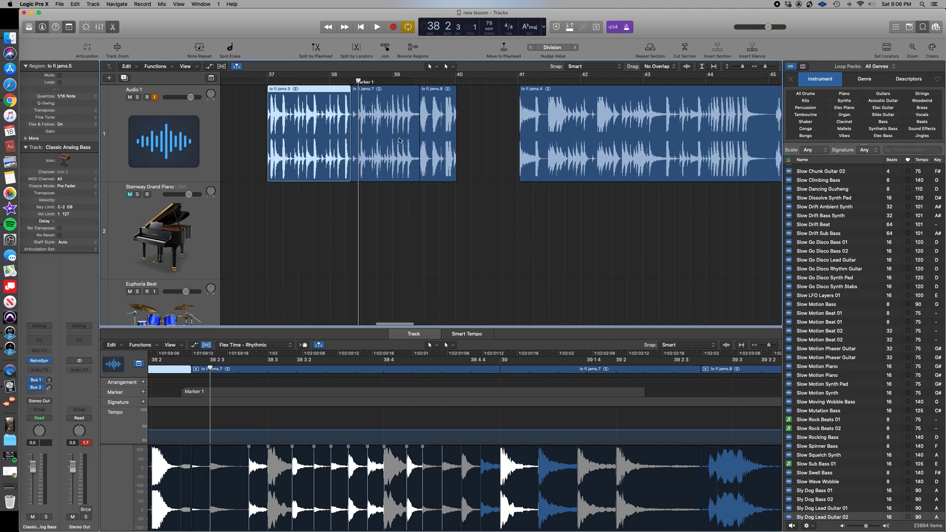
mouse_move(250, 21)
mouse_down()
mouse_move(231, 21)
mouse_move(254, 19)
mouse_up()
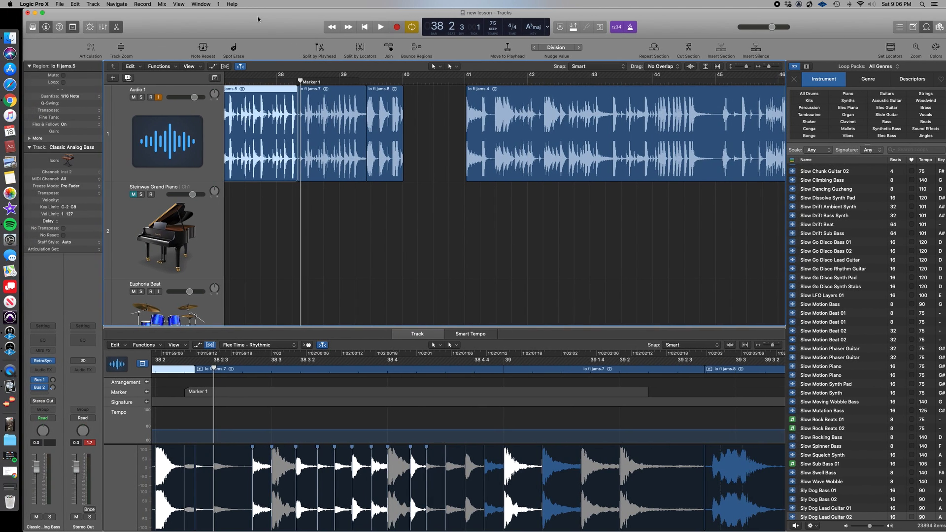
click(10, 371)
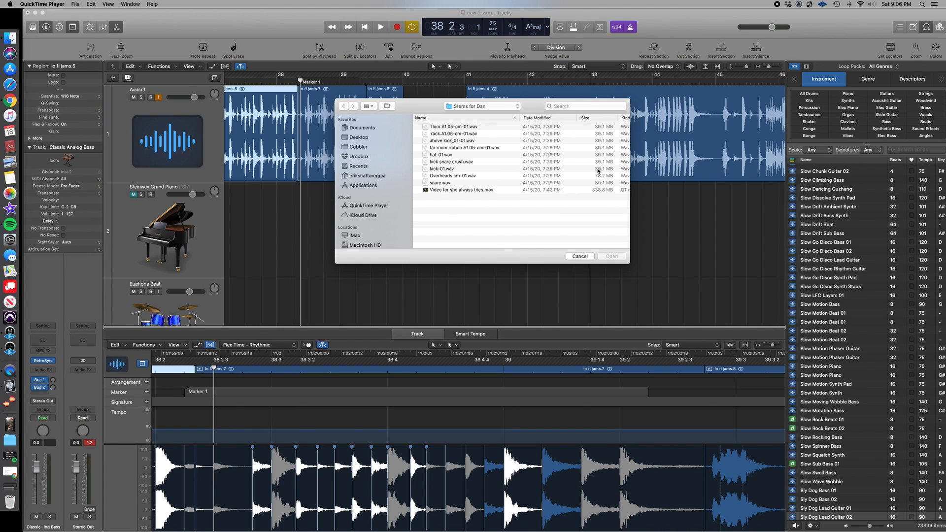